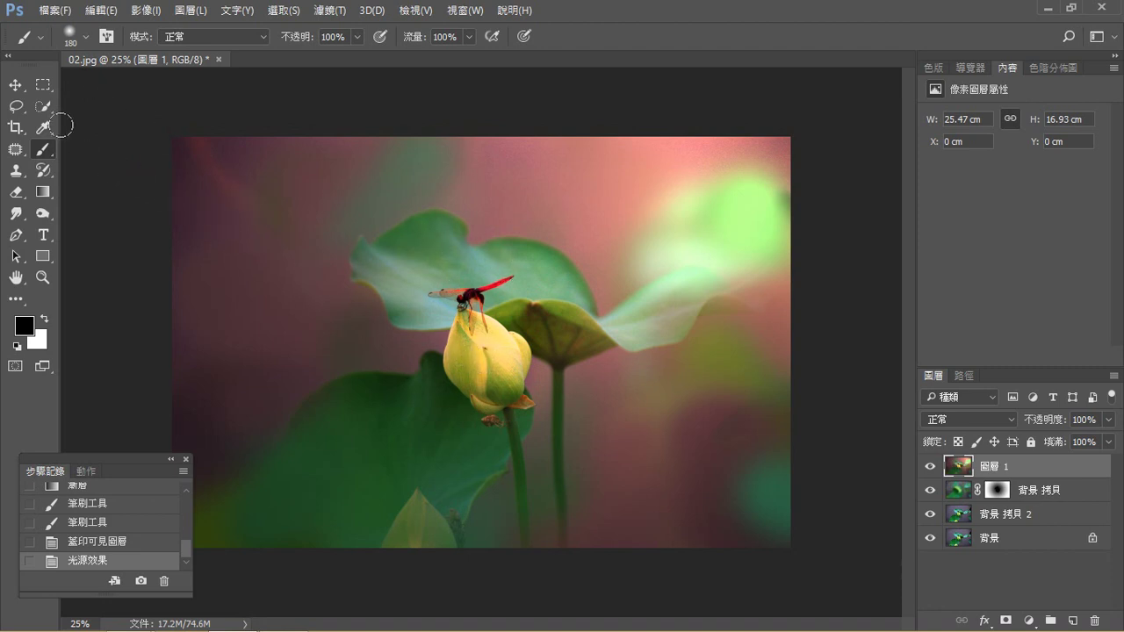
# Step: Close the edited document without saving and reopen the original 02.jpg from the 07 folder
pyautogui.click(219, 60)
pyautogui.click(563, 256)
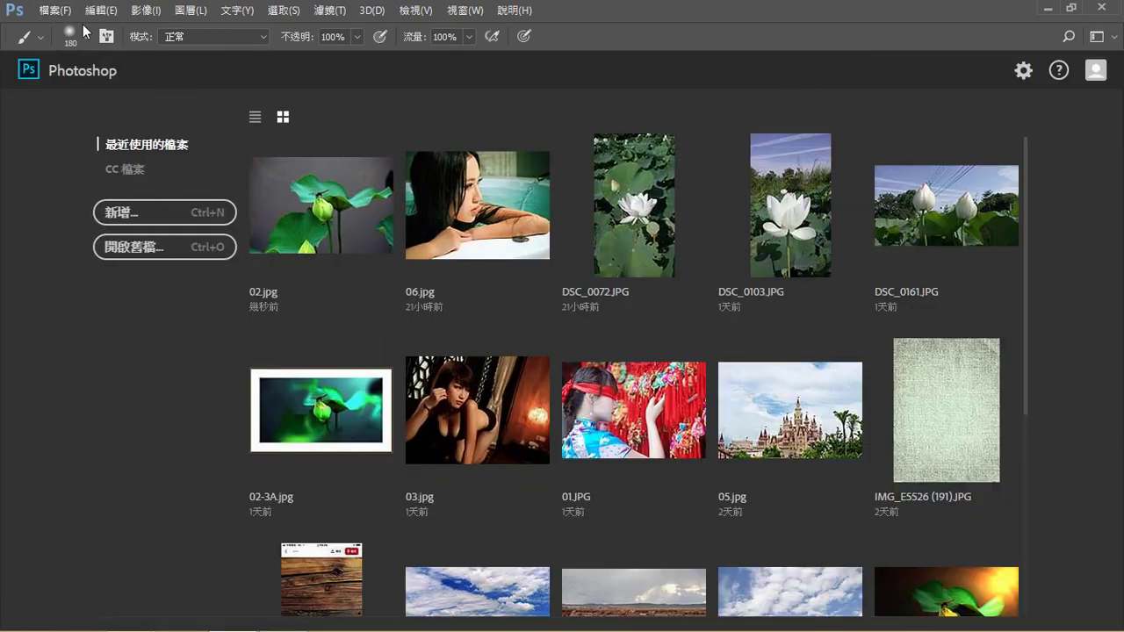
pyautogui.click(180, 247)
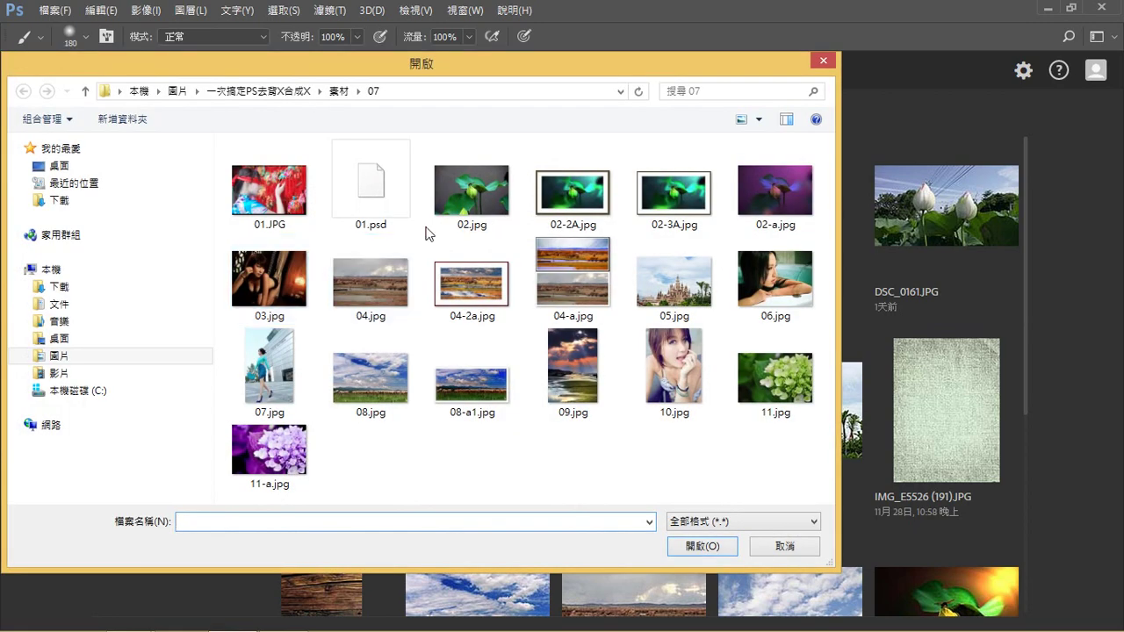
pyautogui.click(461, 198)
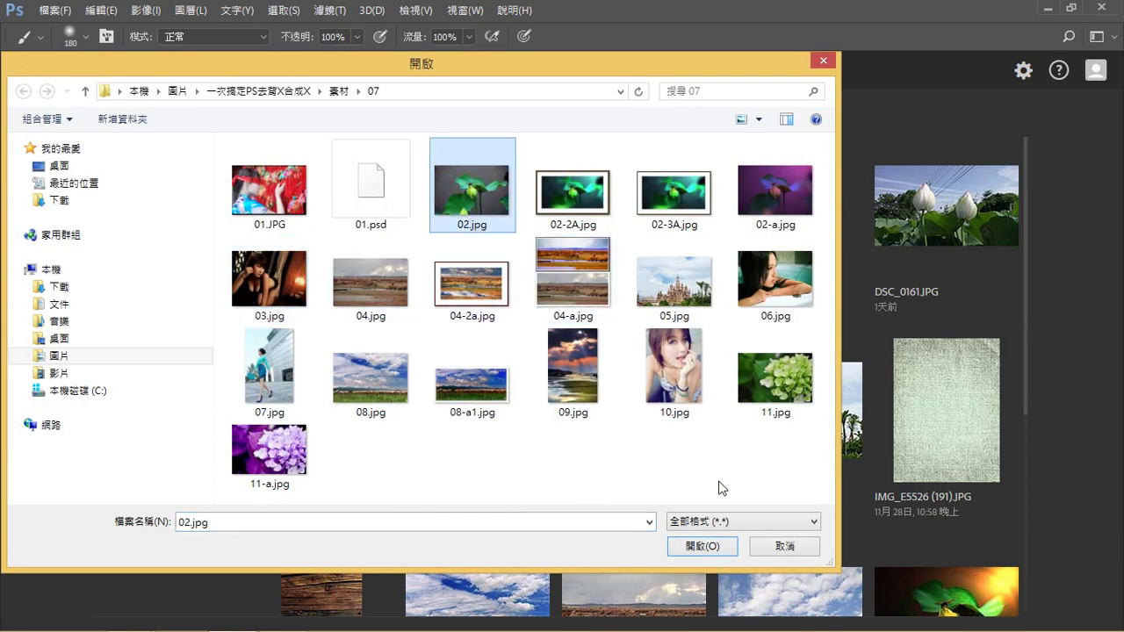
pyautogui.click(703, 547)
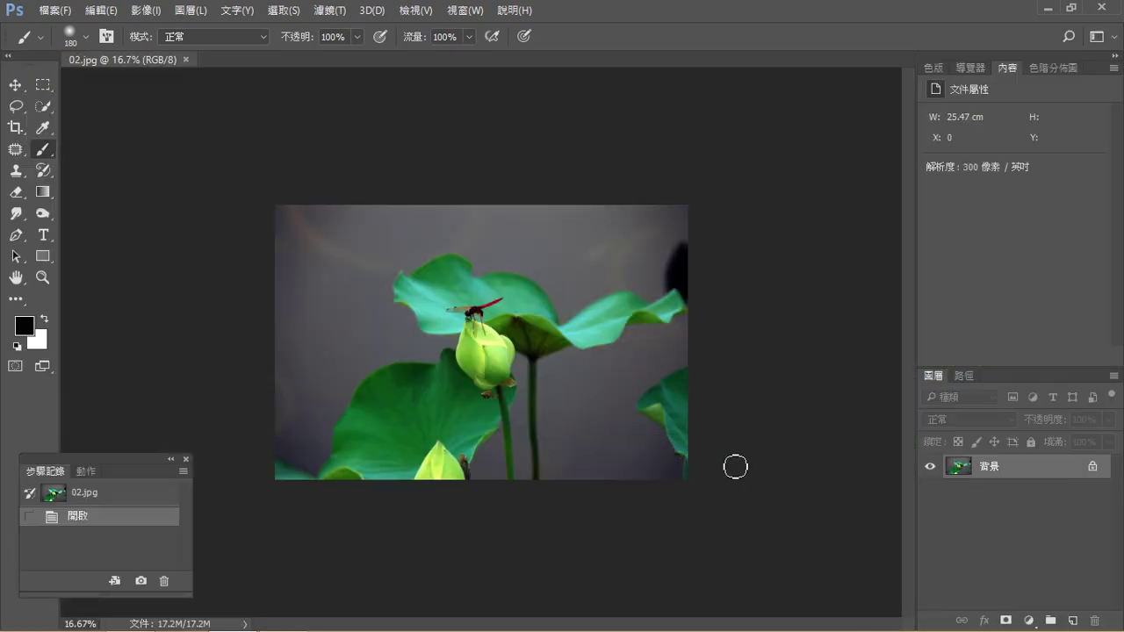
pyautogui.hotkey('ctrl', '+')
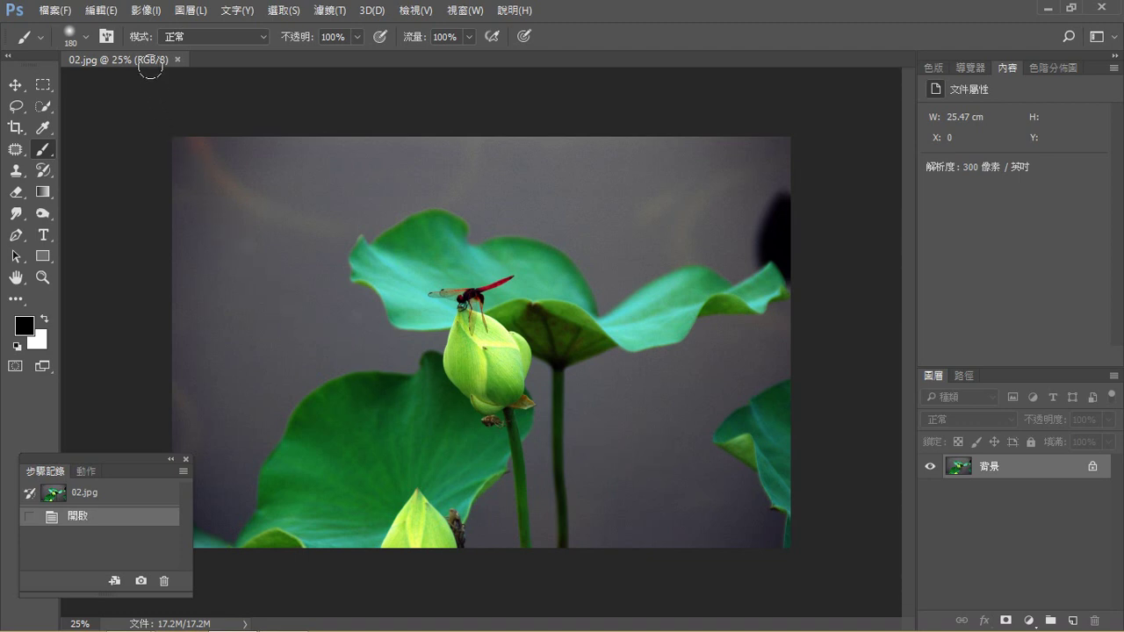
# Step: Apply Auto Tone to the lotus photo
pyautogui.click(145, 10)
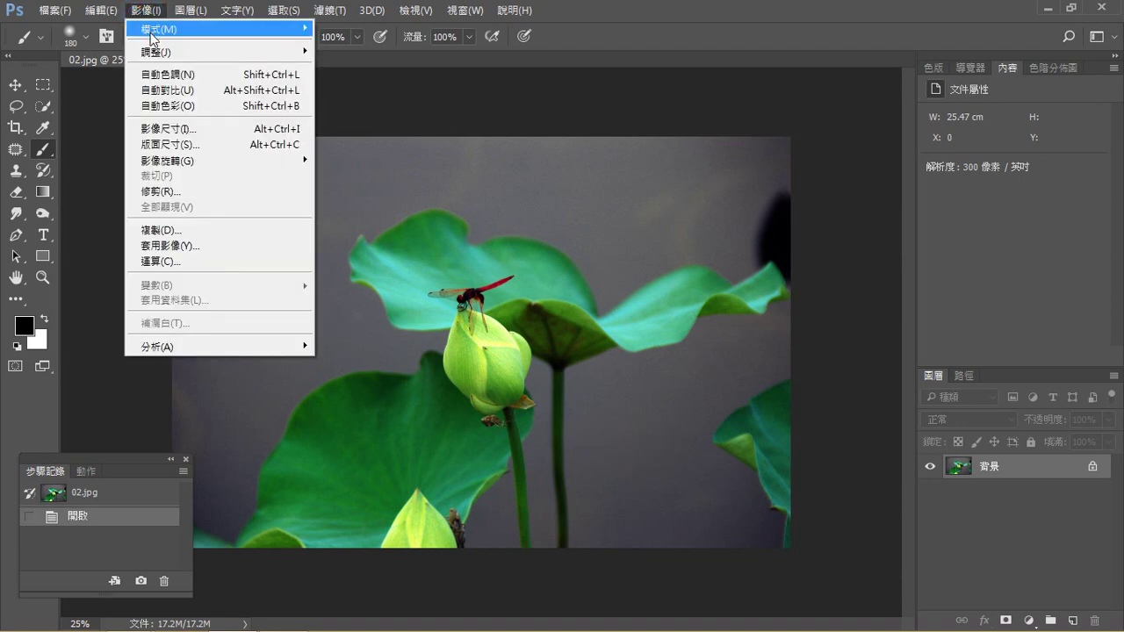
pyautogui.click(164, 76)
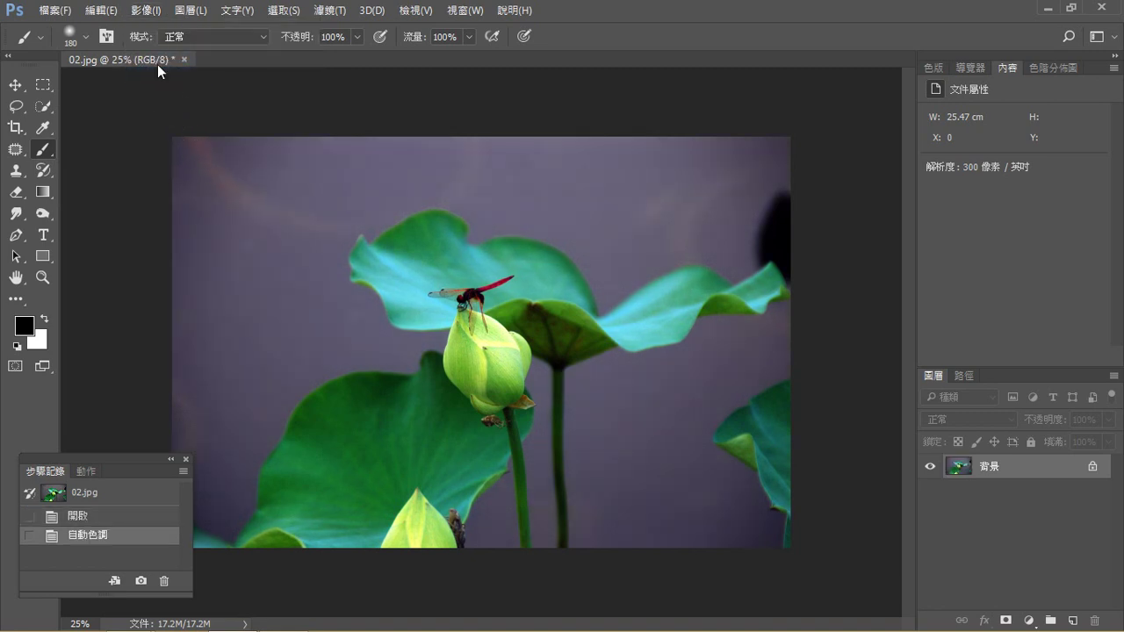
# Step: Try Auto Contrast on the photo, compare it with the previous history state, and add Auto Color
pyautogui.click(145, 17)
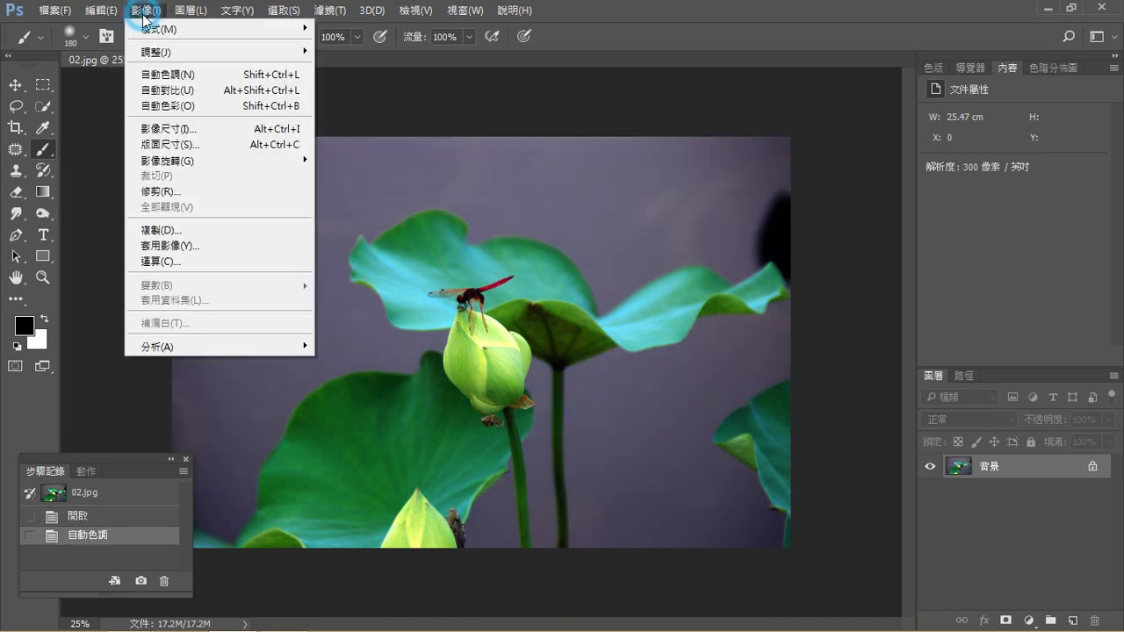
pyautogui.click(161, 89)
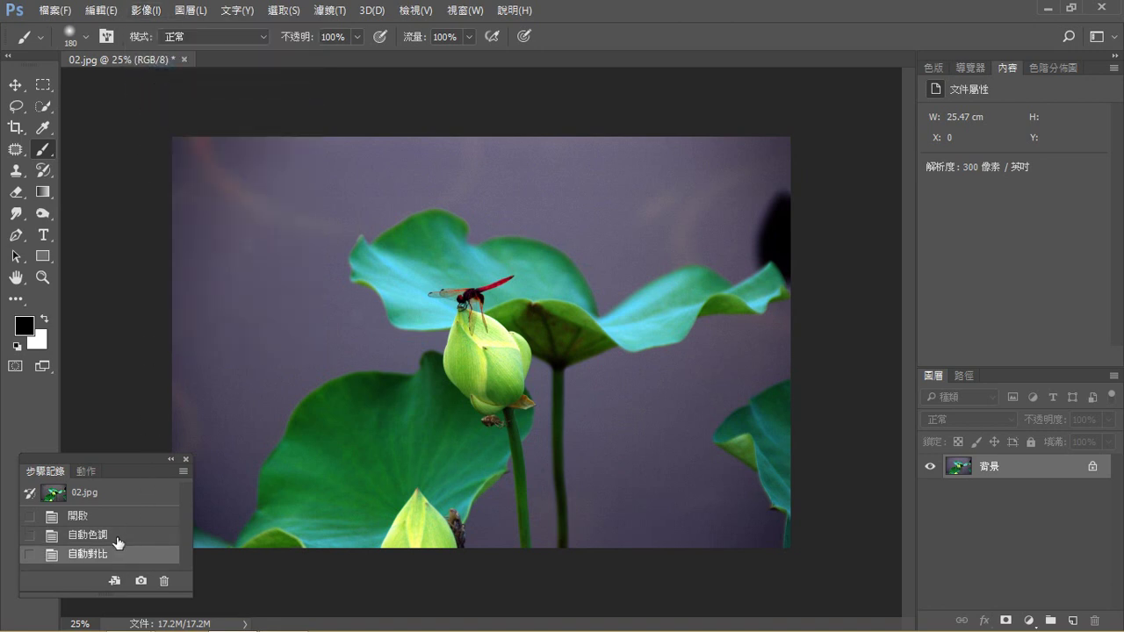
pyautogui.click(118, 542)
pyautogui.click(106, 554)
pyautogui.click(134, 12)
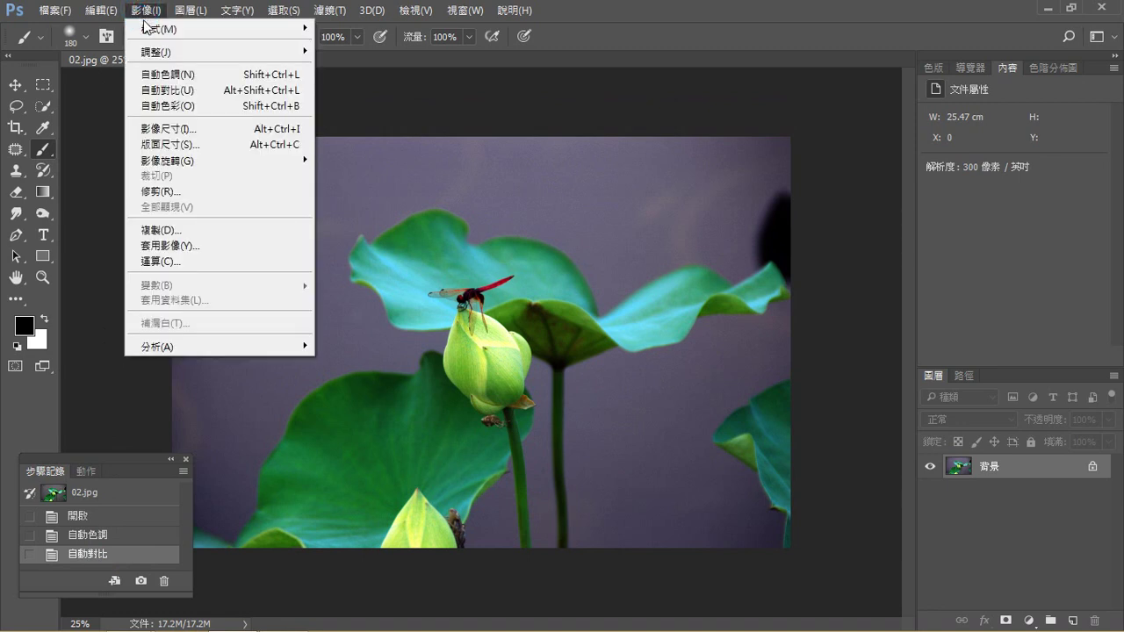
pyautogui.click(165, 106)
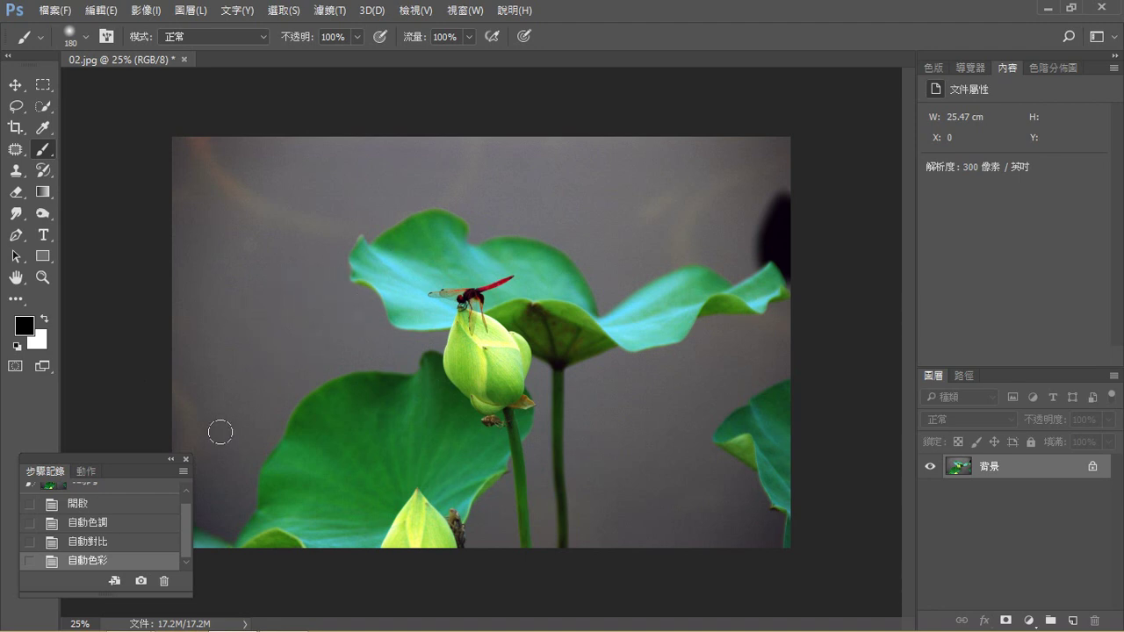
# Step: Compare the Auto Contrast and Auto Color history states, and revert the image to the Auto Tone state
pyautogui.click(94, 542)
pyautogui.click(95, 562)
pyautogui.click(93, 542)
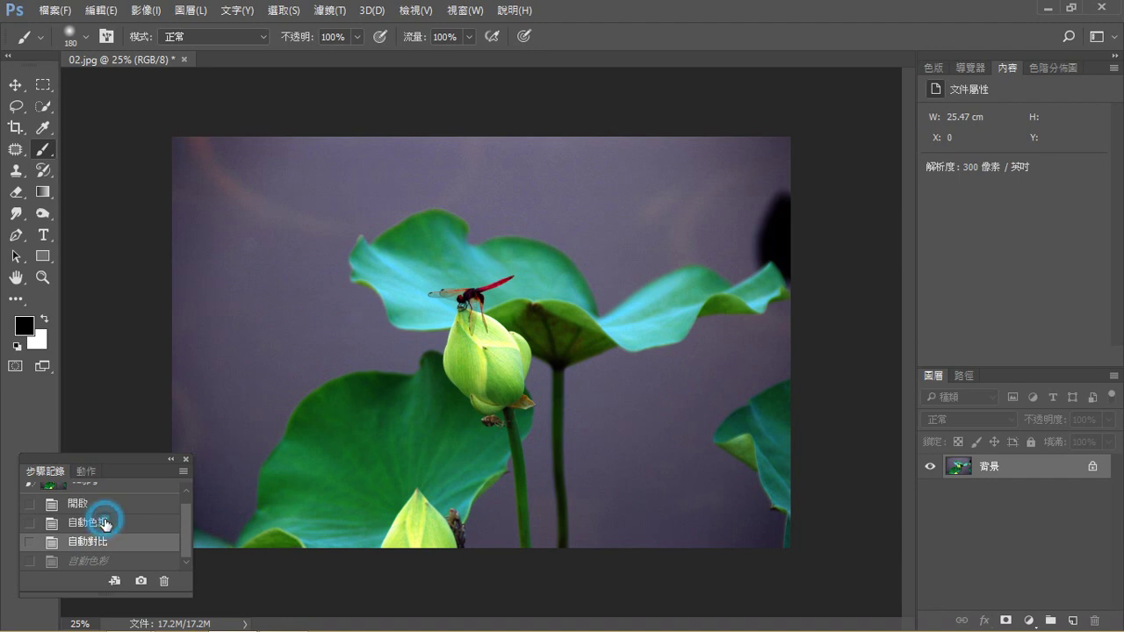
pyautogui.click(103, 525)
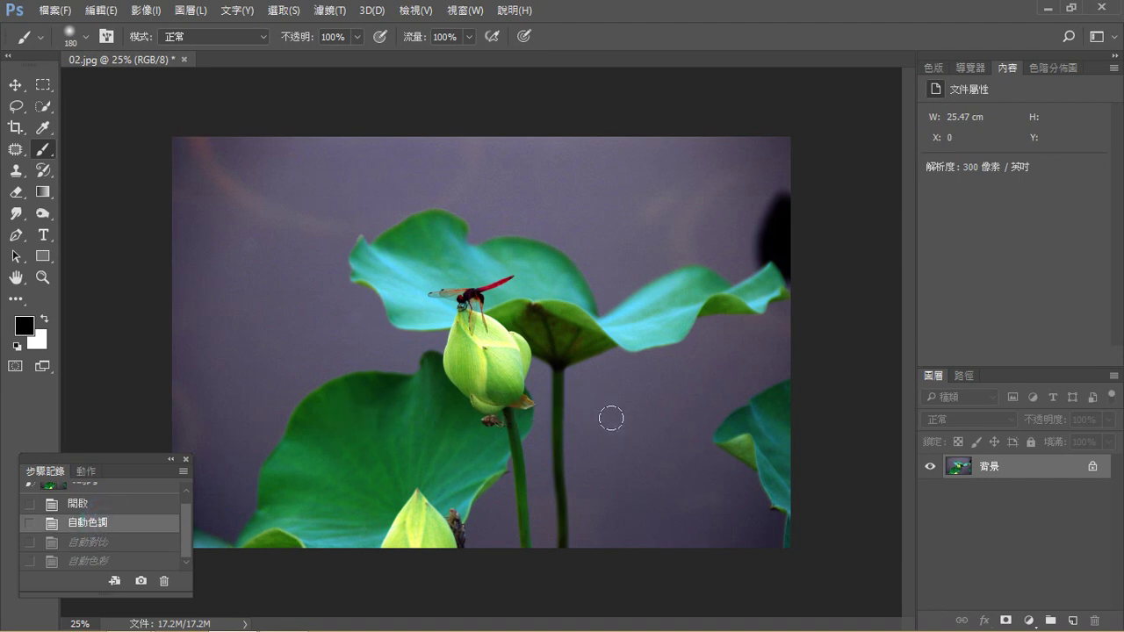
# Step: Duplicate the Background layer and paint over the whole copy with the Art History Brush at 511 px
pyautogui.moveTo(1032, 475); pyautogui.dragTo(1070, 621)
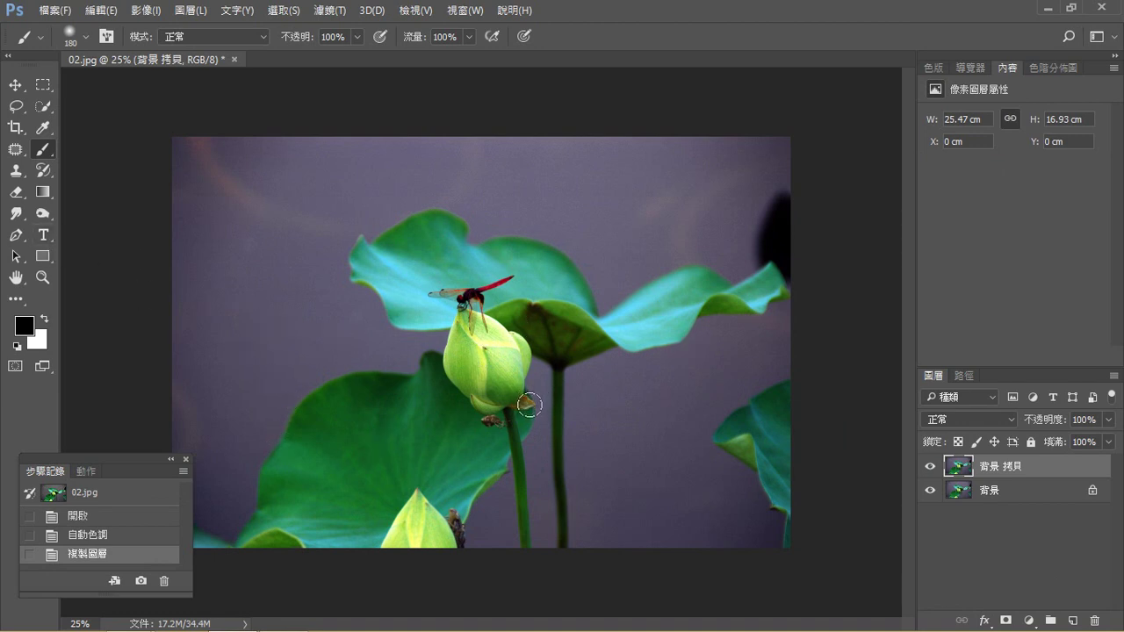
pyautogui.click(48, 170)
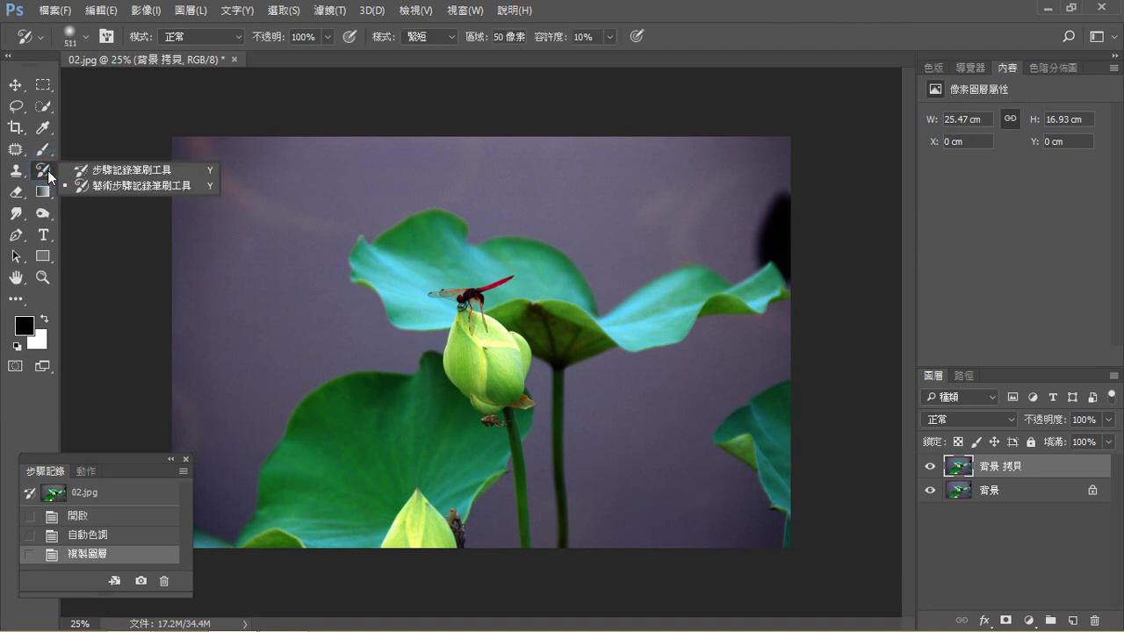
pyautogui.click(144, 183)
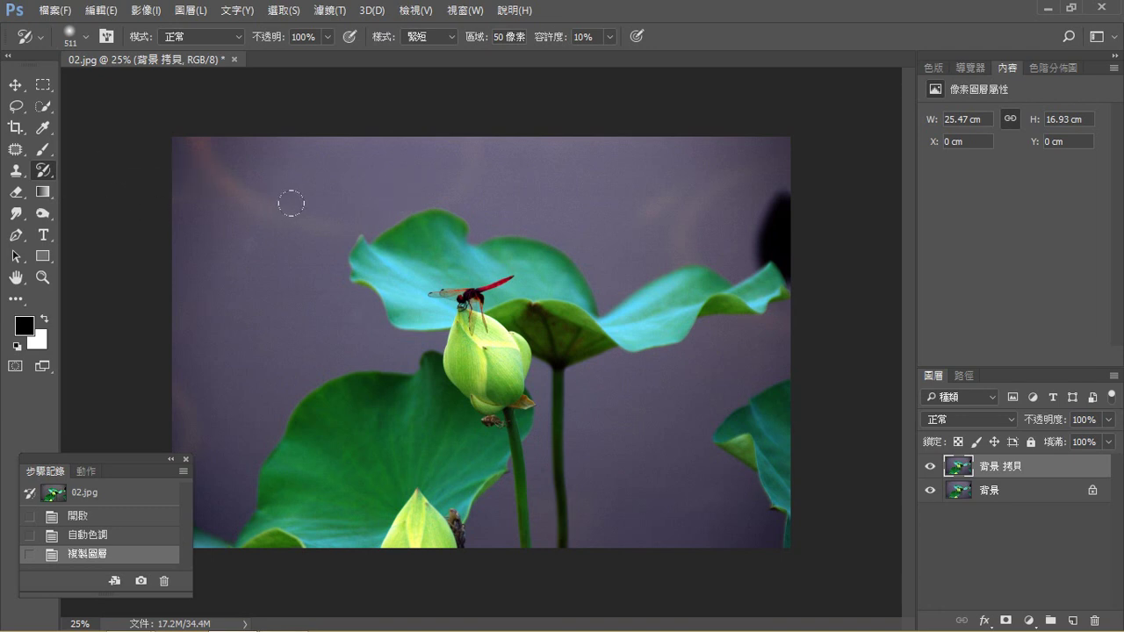
pyautogui.moveTo(308, 213)
pyautogui.mouseDown()
pyautogui.moveTo(599, 298)
pyautogui.moveTo(682, 287)
pyautogui.moveTo(762, 218)
pyautogui.moveTo(599, 250)
pyautogui.moveTo(655, 254)
pyautogui.moveTo(595, 322)
pyautogui.moveTo(579, 367)
pyautogui.moveTo(462, 416)
pyautogui.moveTo(334, 427)
pyautogui.moveTo(222, 406)
pyautogui.moveTo(223, 436)
pyautogui.moveTo(437, 506)
pyautogui.moveTo(606, 514)
pyautogui.mouseUp()
pyautogui.moveTo(799, 536)
pyautogui.mouseDown()
pyautogui.moveTo(719, 468)
pyautogui.moveTo(772, 494)
pyautogui.mouseUp()
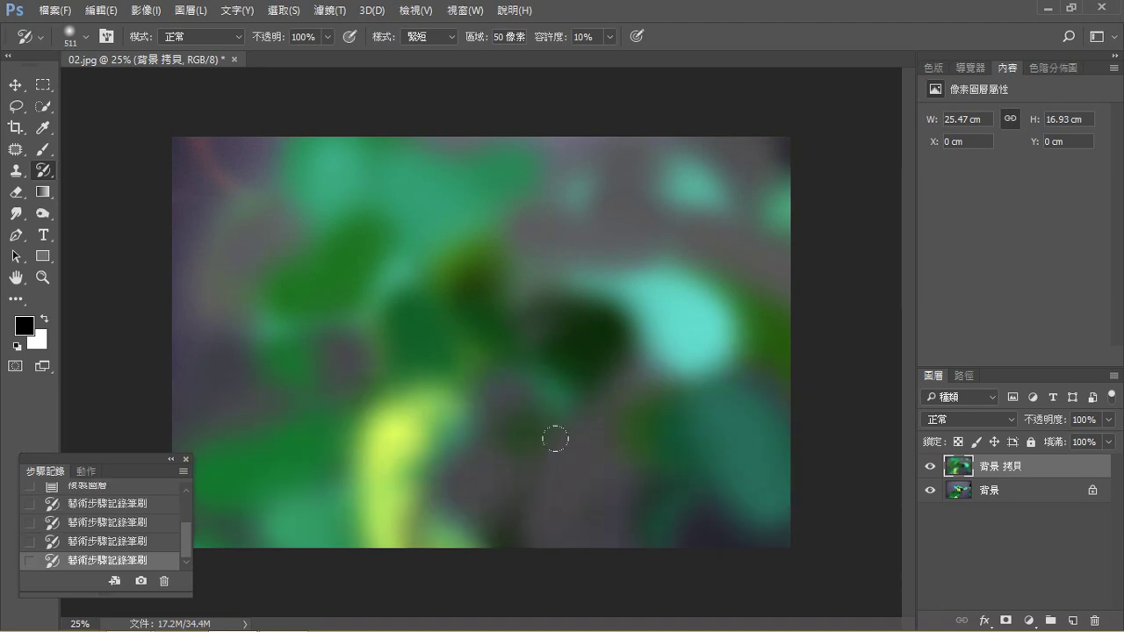
pyautogui.moveTo(534, 457)
pyautogui.mouseDown()
pyautogui.moveTo(458, 417)
pyautogui.moveTo(405, 385)
pyautogui.mouseUp()
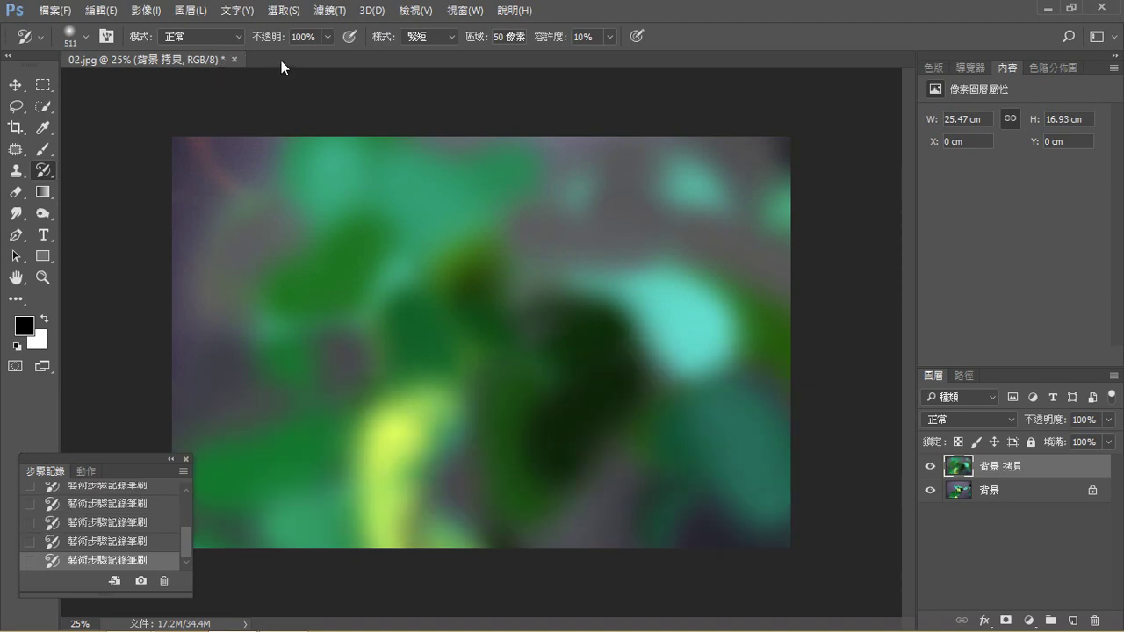
# Step: Reduce the Art History Brush to 37 px and paint over the lotus bud and the area around it
pyautogui.click(82, 39)
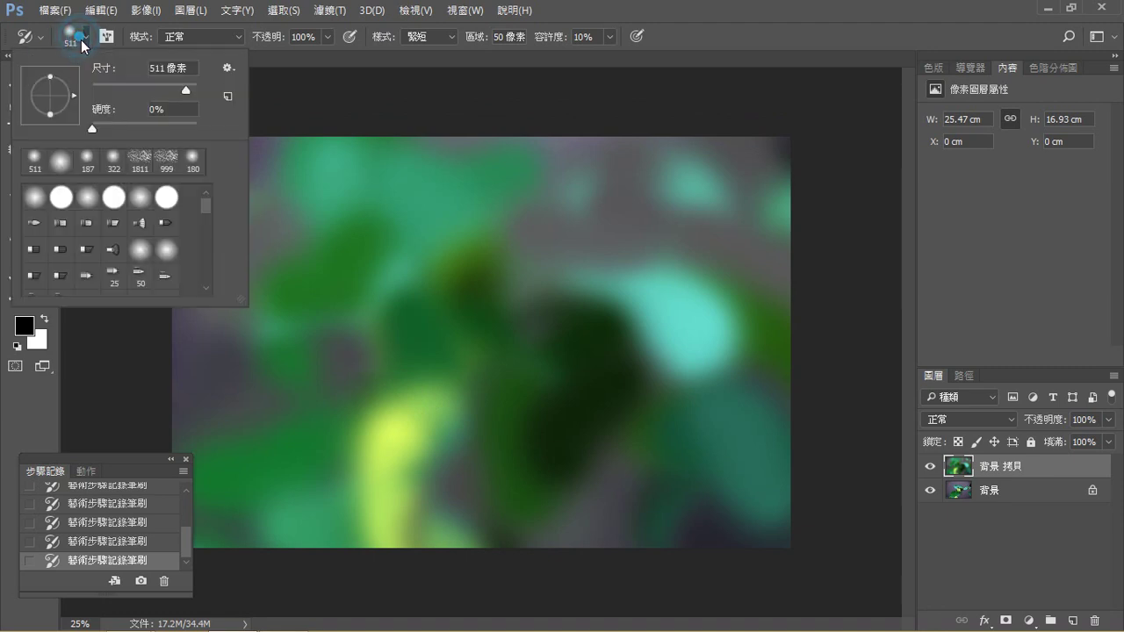
pyautogui.click(104, 84)
pyautogui.moveTo(435, 364)
pyautogui.mouseDown()
pyautogui.moveTo(455, 371)
pyautogui.moveTo(510, 336)
pyautogui.moveTo(475, 344)
pyautogui.moveTo(533, 369)
pyautogui.moveTo(429, 364)
pyautogui.moveTo(427, 314)
pyautogui.moveTo(469, 359)
pyautogui.moveTo(562, 384)
pyautogui.moveTo(530, 396)
pyautogui.moveTo(543, 417)
pyautogui.moveTo(515, 397)
pyautogui.moveTo(537, 430)
pyautogui.moveTo(392, 389)
pyautogui.moveTo(387, 422)
pyautogui.moveTo(494, 460)
pyautogui.moveTo(578, 367)
pyautogui.moveTo(384, 346)
pyautogui.moveTo(457, 360)
pyautogui.moveTo(519, 447)
pyautogui.moveTo(519, 481)
pyautogui.moveTo(557, 396)
pyautogui.moveTo(527, 321)
pyautogui.moveTo(484, 324)
pyautogui.moveTo(588, 377)
pyautogui.moveTo(307, 299)
pyautogui.moveTo(497, 287)
pyautogui.moveTo(515, 253)
pyautogui.moveTo(501, 274)
pyautogui.mouseUp()
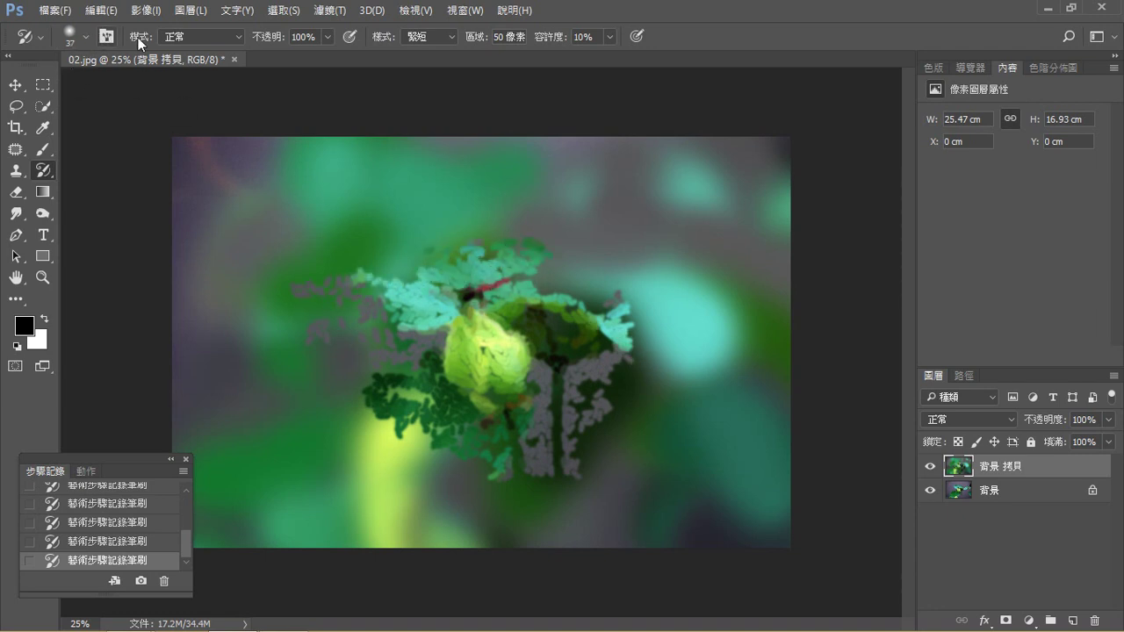
# Step: Set the Art History Brush size to 171 px and repaint the bud, leaves and surrounding background
pyautogui.click(86, 37)
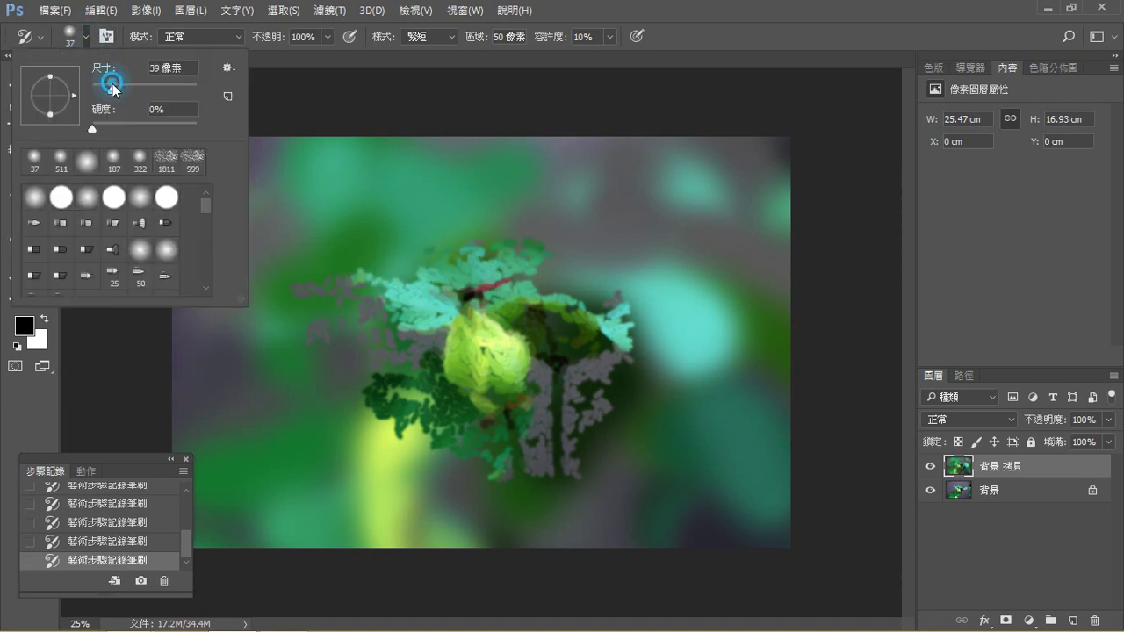
pyautogui.moveTo(113, 84); pyautogui.dragTo(160, 88)
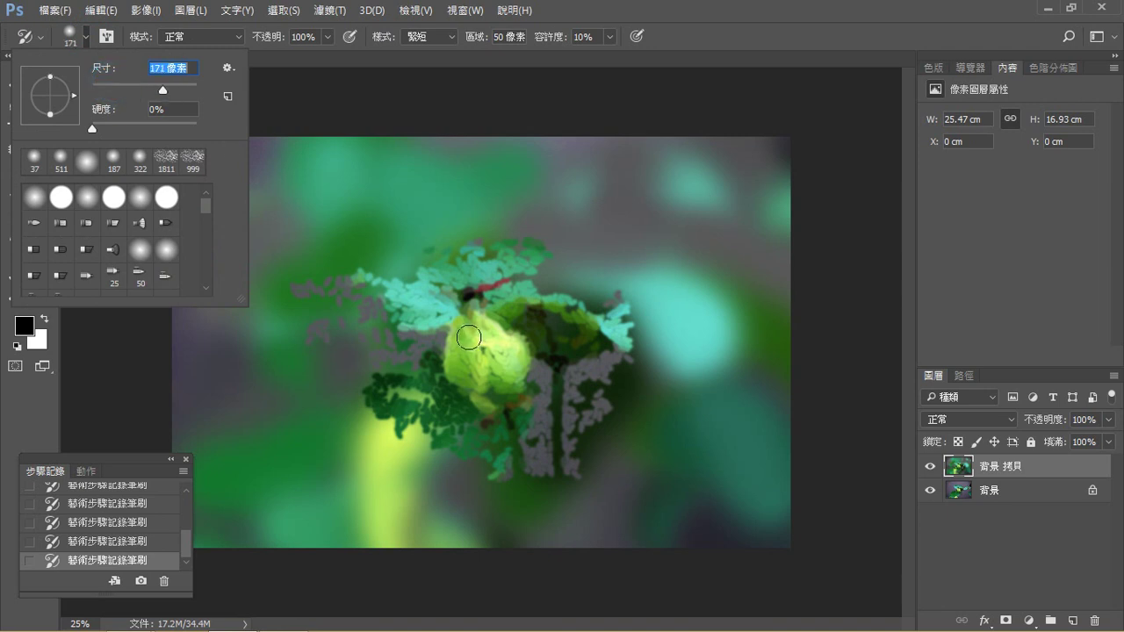
pyautogui.moveTo(448, 325)
pyautogui.mouseDown()
pyautogui.moveTo(403, 297)
pyautogui.moveTo(515, 359)
pyautogui.moveTo(453, 372)
pyautogui.moveTo(427, 409)
pyautogui.moveTo(550, 468)
pyautogui.moveTo(598, 361)
pyautogui.moveTo(581, 359)
pyautogui.moveTo(612, 286)
pyautogui.moveTo(489, 236)
pyautogui.moveTo(506, 246)
pyautogui.moveTo(296, 255)
pyautogui.moveTo(306, 307)
pyautogui.moveTo(344, 349)
pyautogui.moveTo(417, 379)
pyautogui.moveTo(413, 403)
pyautogui.moveTo(510, 433)
pyautogui.moveTo(590, 480)
pyautogui.moveTo(398, 488)
pyautogui.moveTo(444, 498)
pyautogui.moveTo(562, 401)
pyautogui.moveTo(599, 286)
pyautogui.moveTo(504, 216)
pyautogui.moveTo(402, 182)
pyautogui.moveTo(272, 188)
pyautogui.moveTo(265, 227)
pyautogui.moveTo(217, 255)
pyautogui.moveTo(308, 310)
pyautogui.moveTo(243, 376)
pyautogui.moveTo(376, 446)
pyautogui.moveTo(379, 506)
pyautogui.moveTo(544, 527)
pyautogui.moveTo(459, 536)
pyautogui.moveTo(318, 499)
pyautogui.moveTo(591, 501)
pyautogui.moveTo(550, 497)
pyautogui.moveTo(576, 437)
pyautogui.moveTo(426, 408)
pyautogui.moveTo(379, 374)
pyautogui.moveTo(446, 348)
pyautogui.moveTo(413, 342)
pyautogui.moveTo(501, 365)
pyautogui.mouseUp()
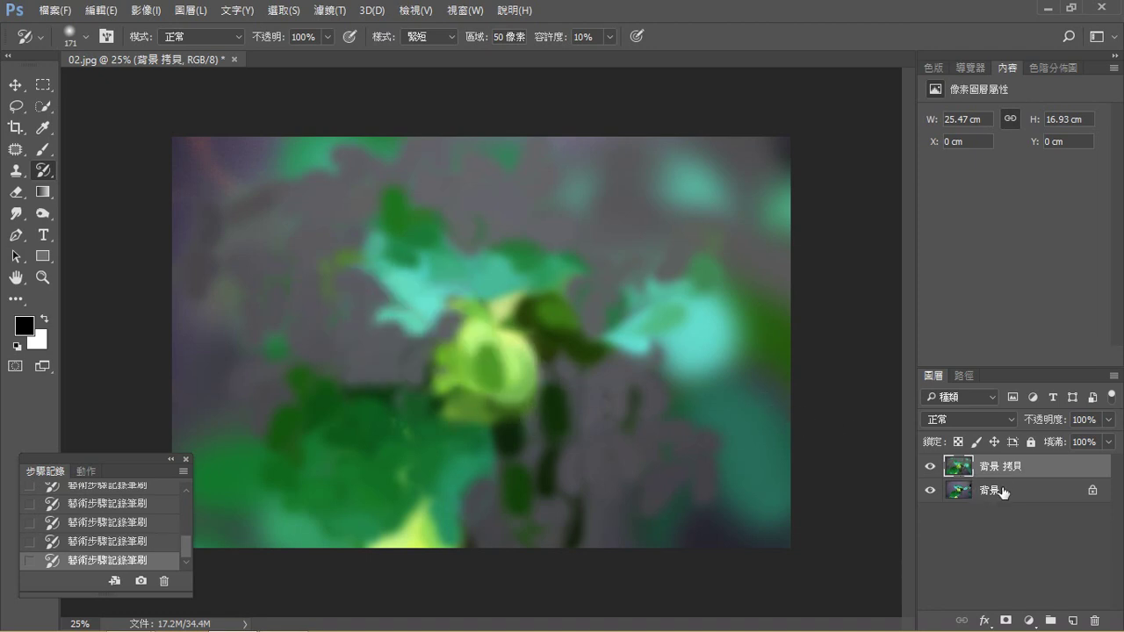
# Step: Duplicate the Background layer again and add a layer mask to the painted 背景 拷貝 layer
pyautogui.moveTo(1024, 488); pyautogui.dragTo(1073, 621)
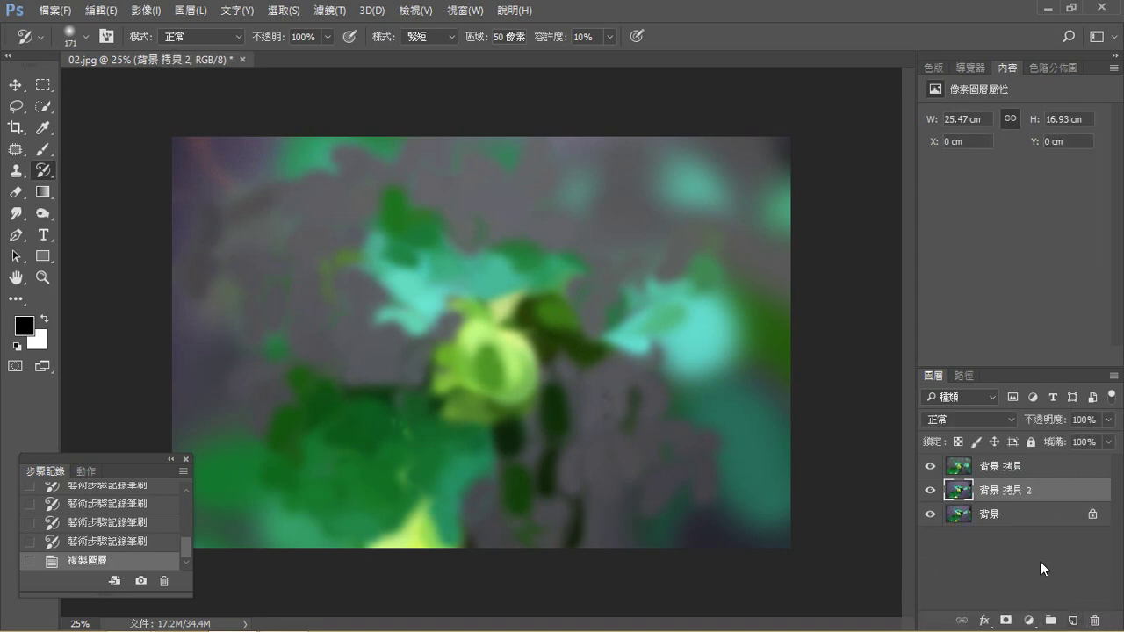
pyautogui.click(1017, 467)
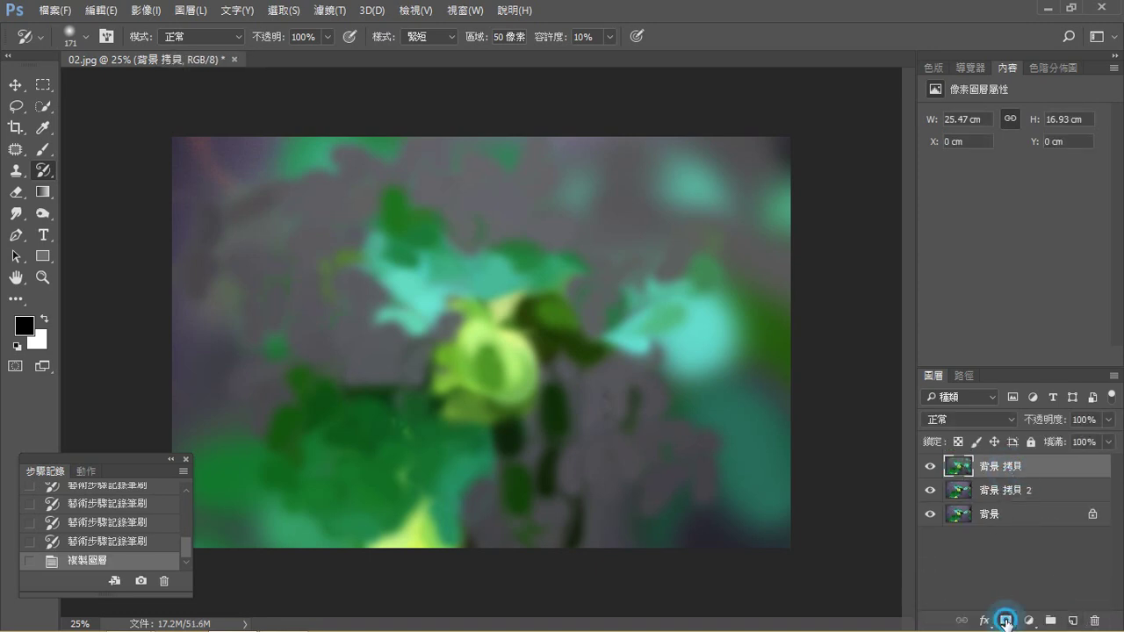
pyautogui.click(1007, 620)
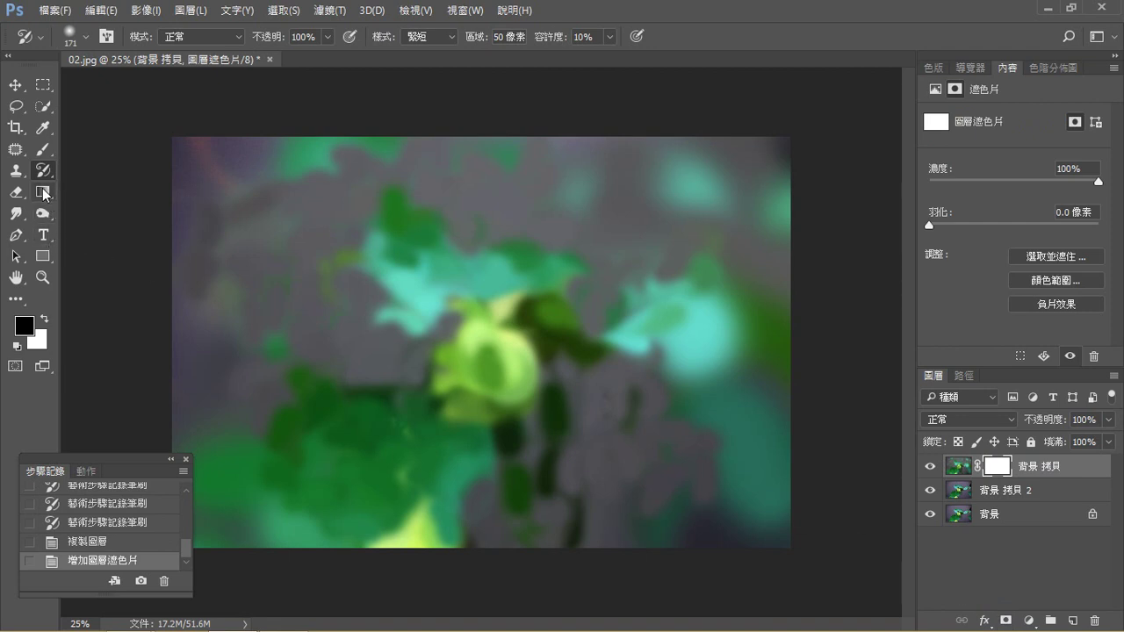
# Step: Draw two radial black-to-white gradients on the layer mask outward from the lotus bud, discarding the larger first attempt
pyautogui.click(43, 193)
pyautogui.click(98, 192)
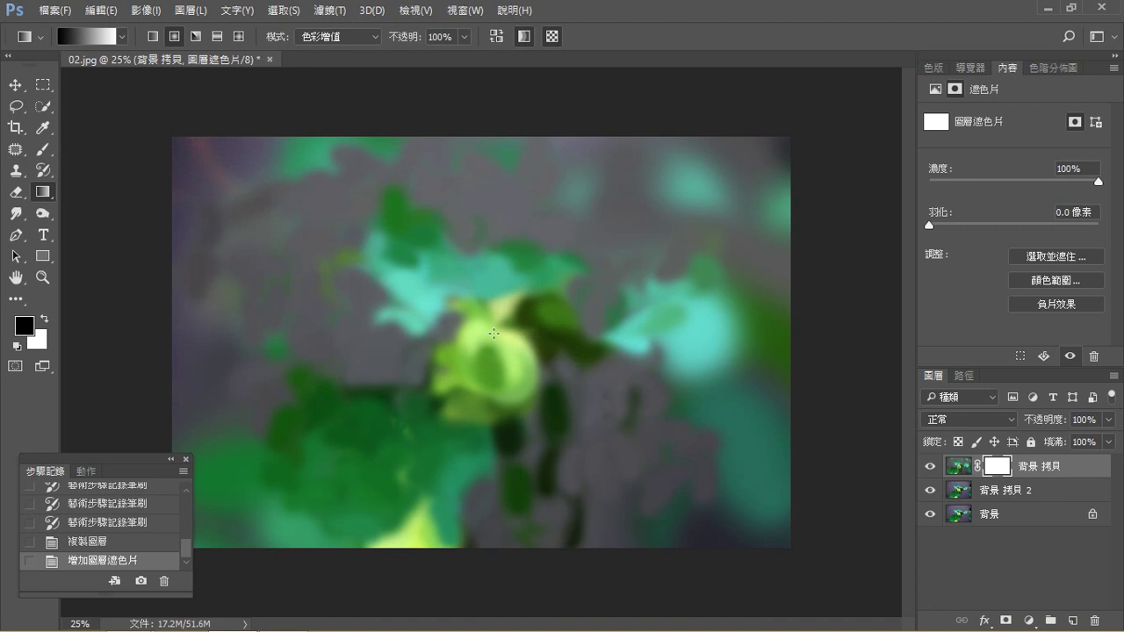
pyautogui.moveTo(494, 334); pyautogui.dragTo(795, 555)
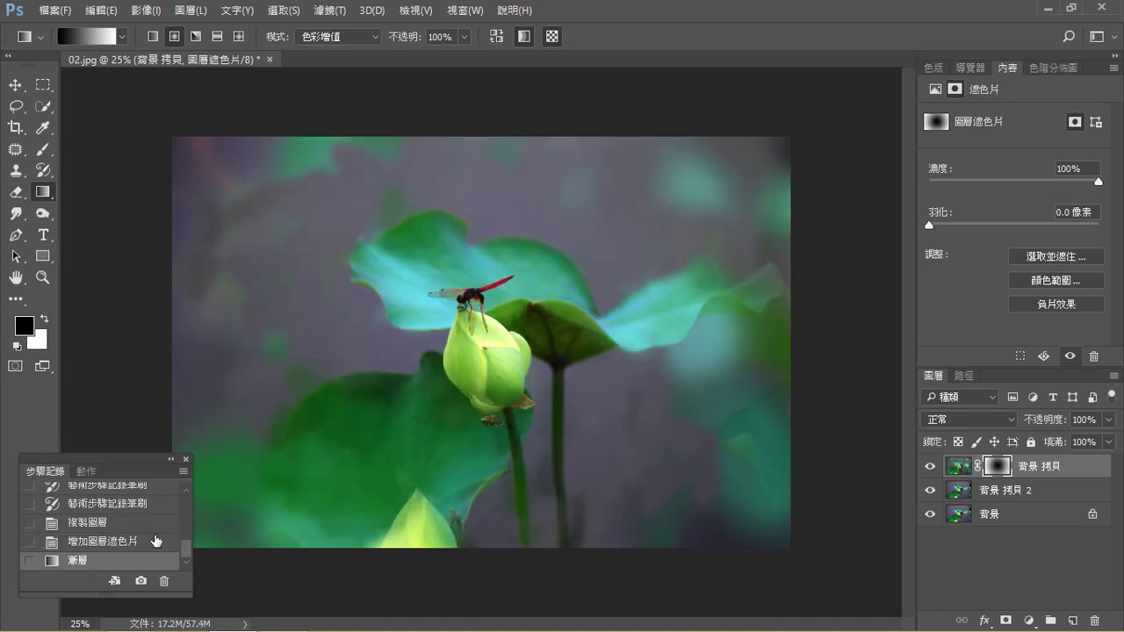
pyautogui.click(105, 546)
pyautogui.moveTo(510, 336); pyautogui.dragTo(659, 473)
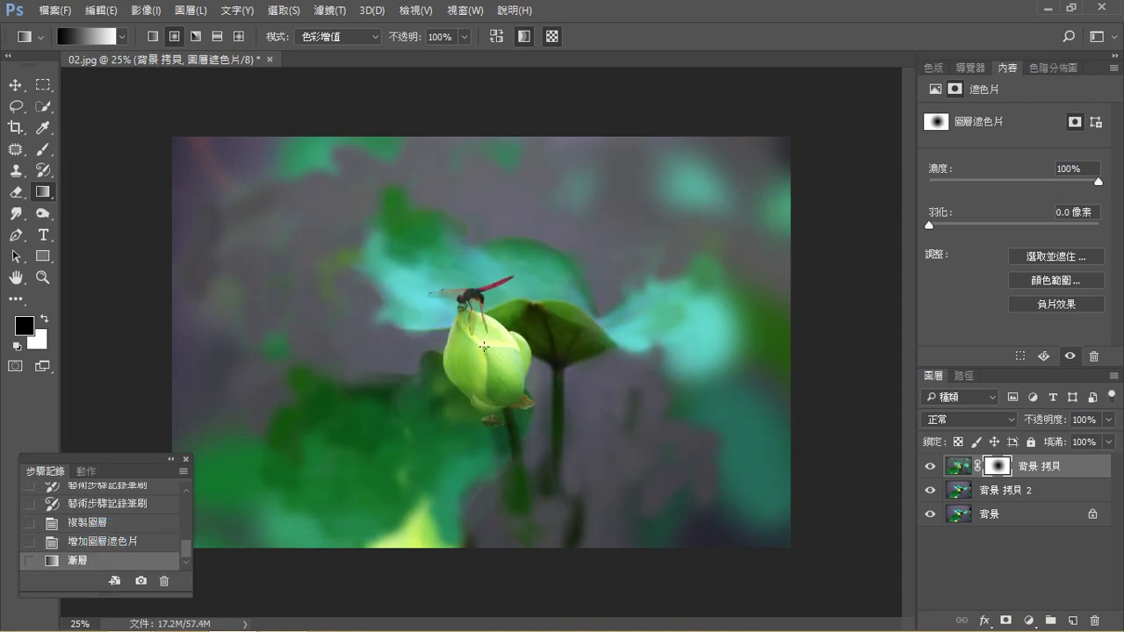
pyautogui.moveTo(484, 347); pyautogui.dragTo(654, 469)
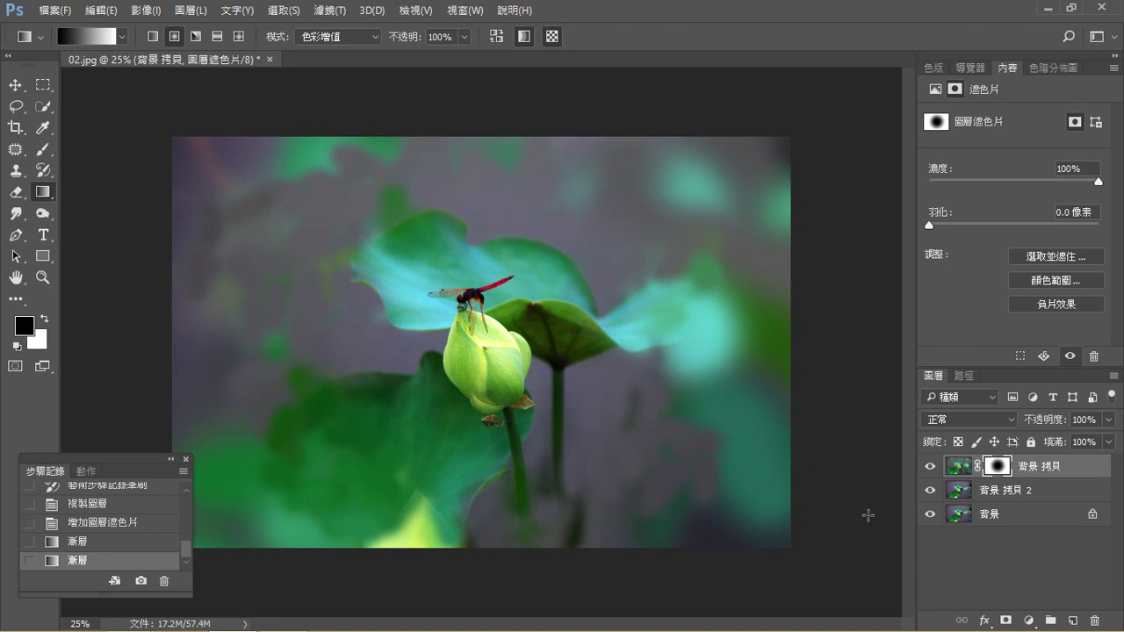
# Step: Stamp all visible layers into a new top layer and apply an Iris Blur of 80 px around the lotus bud
pyautogui.hotkey('ctrl', 'shift', 'alt', 'e')
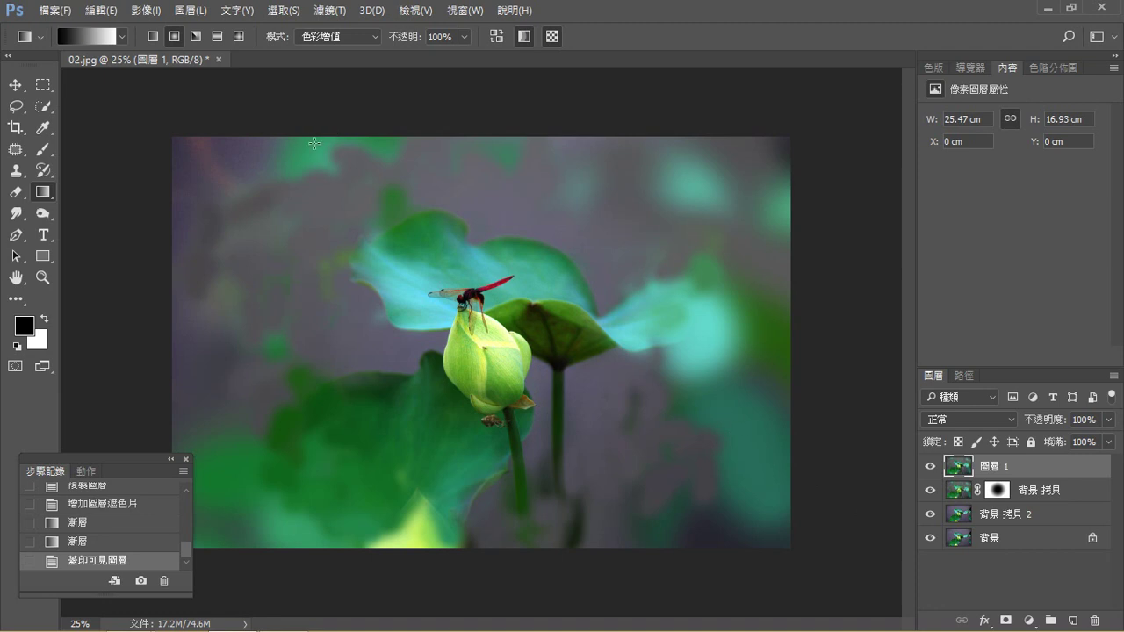
pyautogui.click(328, 13)
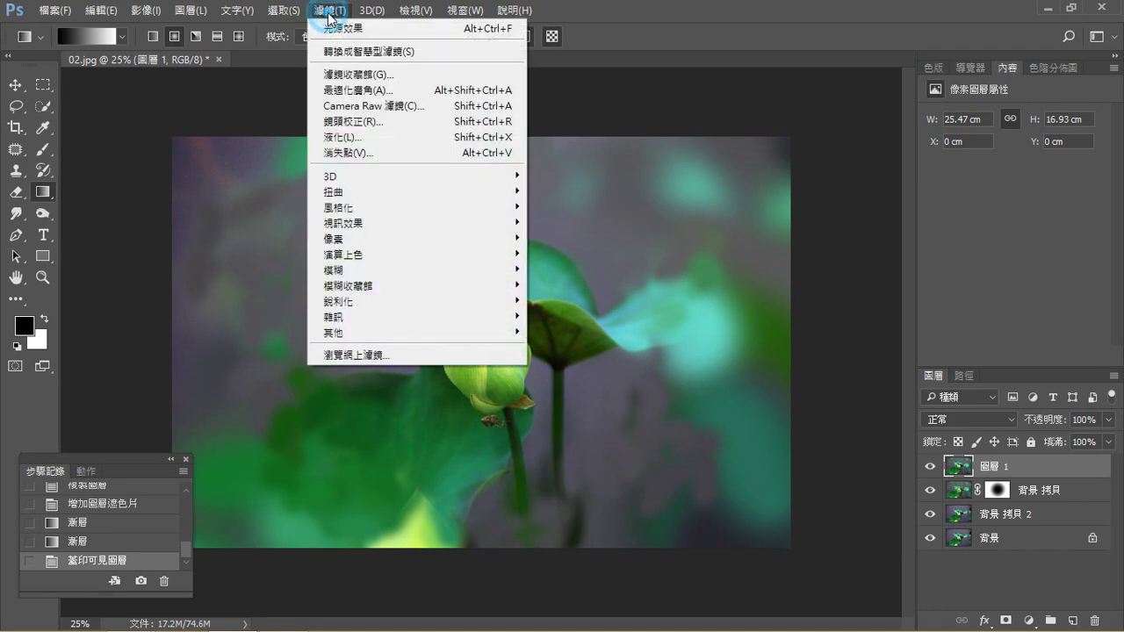
pyautogui.moveTo(442, 271)
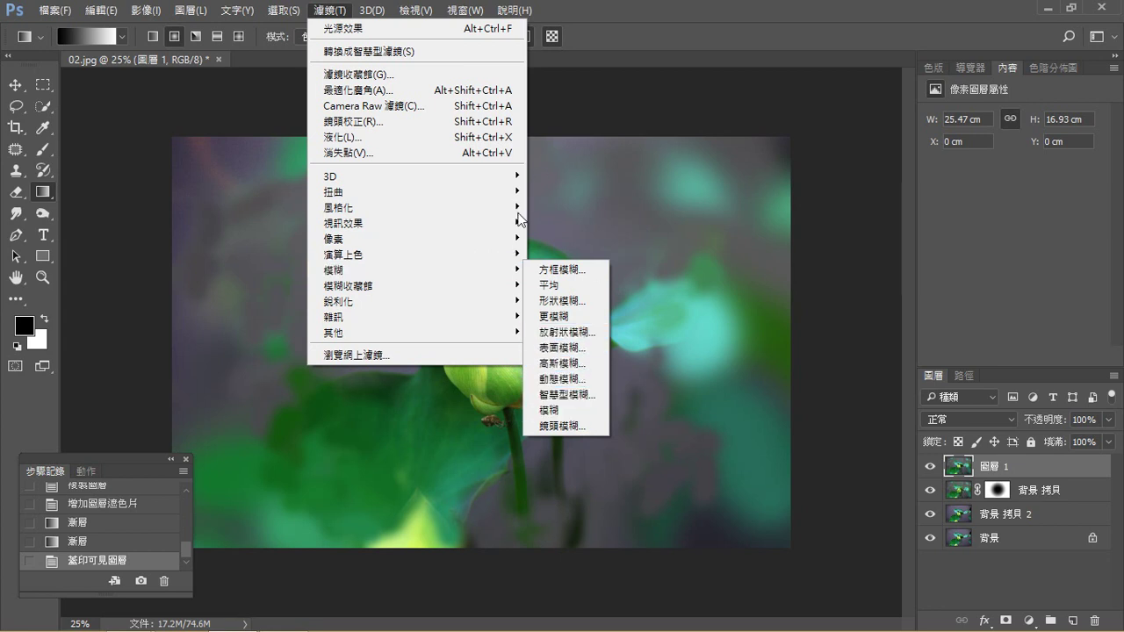
pyautogui.moveTo(457, 288)
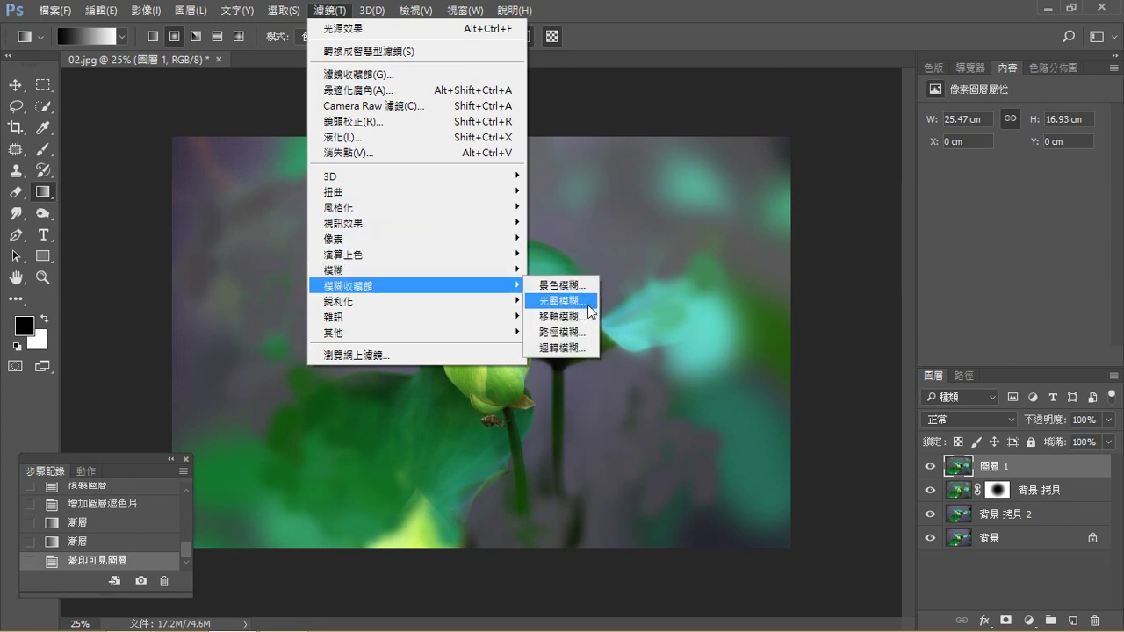
pyautogui.click(562, 308)
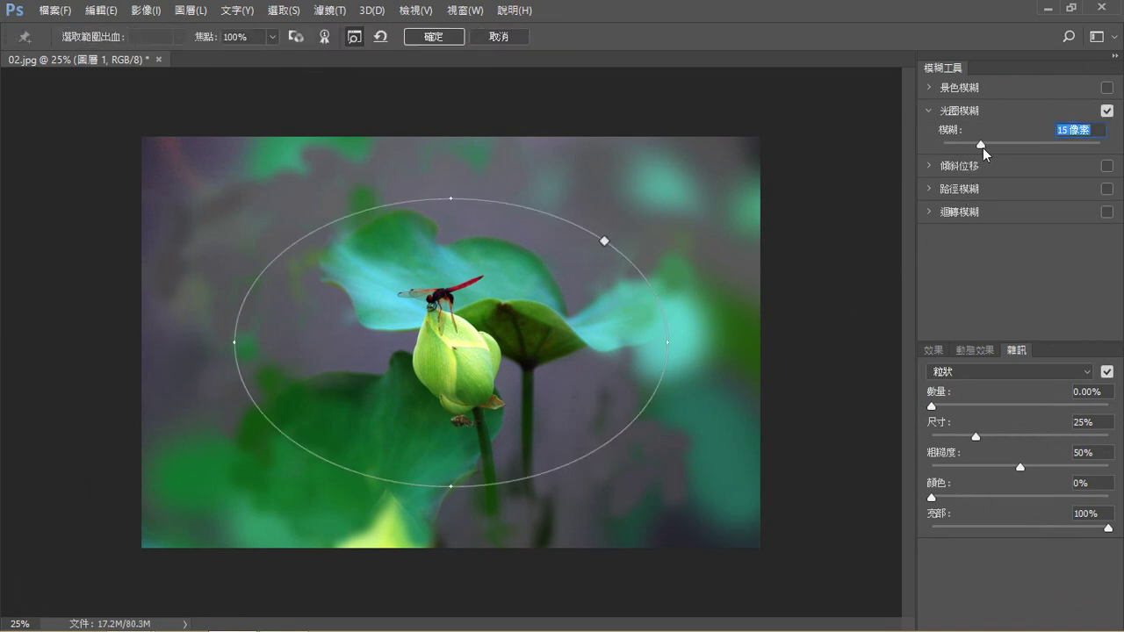
pyautogui.moveTo(983, 145); pyautogui.dragTo(1019, 142)
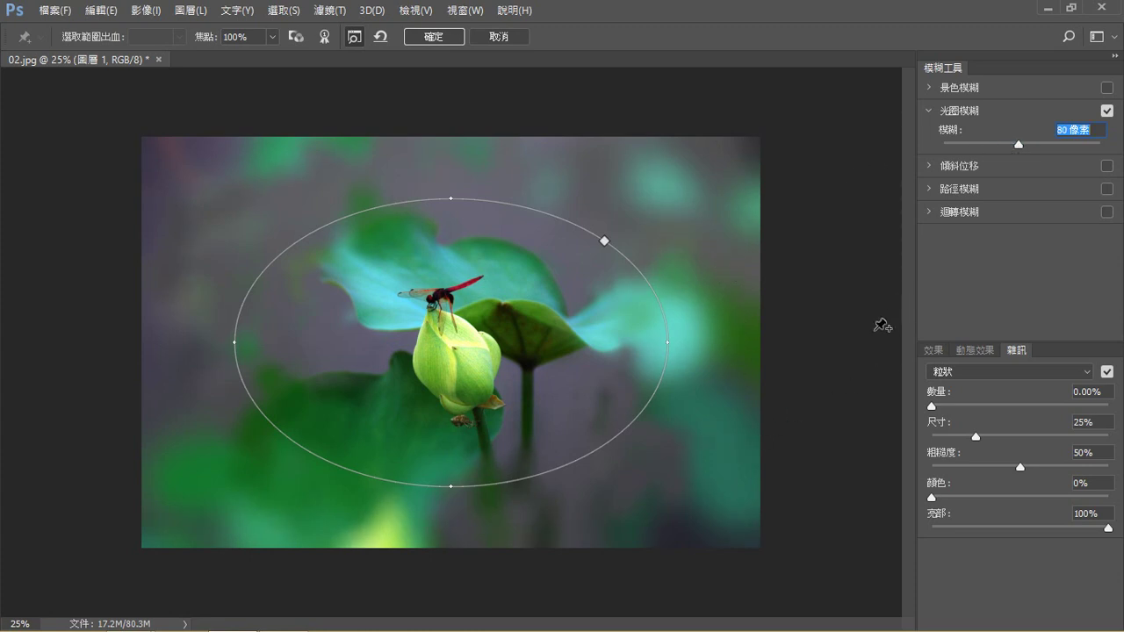
pyautogui.click(440, 37)
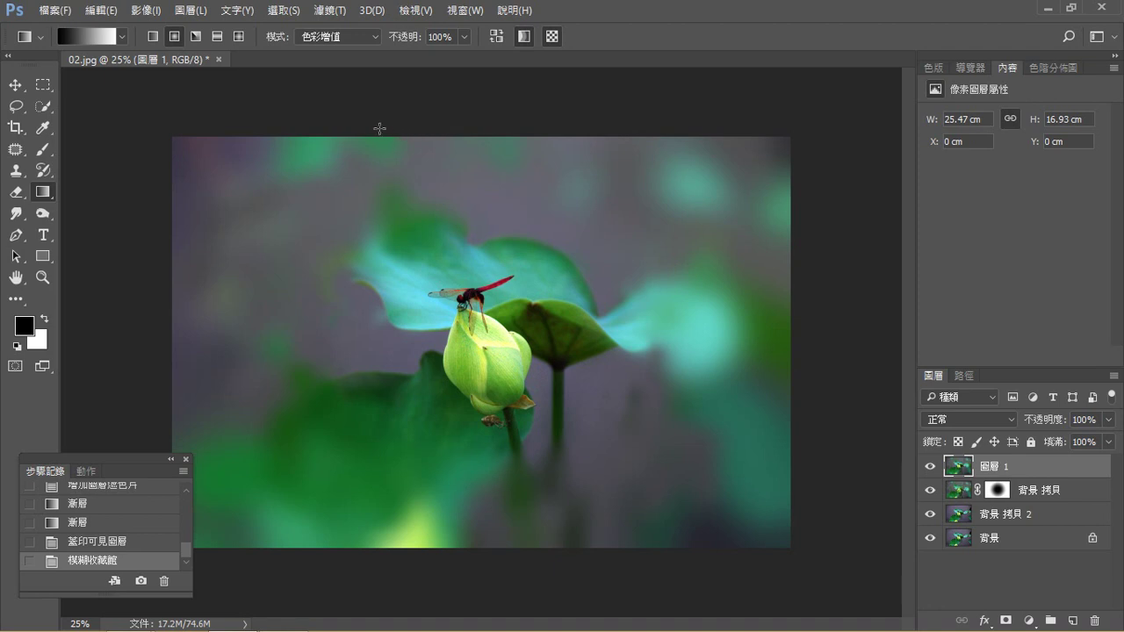
# Step: Start Lighting Effects on 圖層 1 with a point light of intensity 18, moved closer to the photo's upper-right corner
pyautogui.click(325, 13)
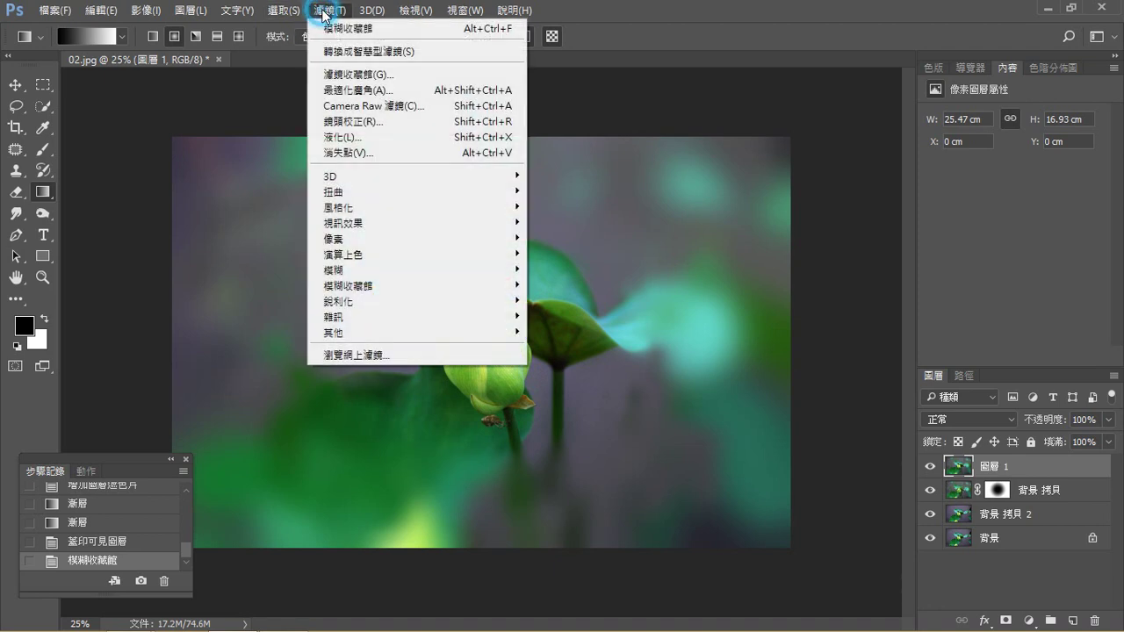
pyautogui.moveTo(387, 211)
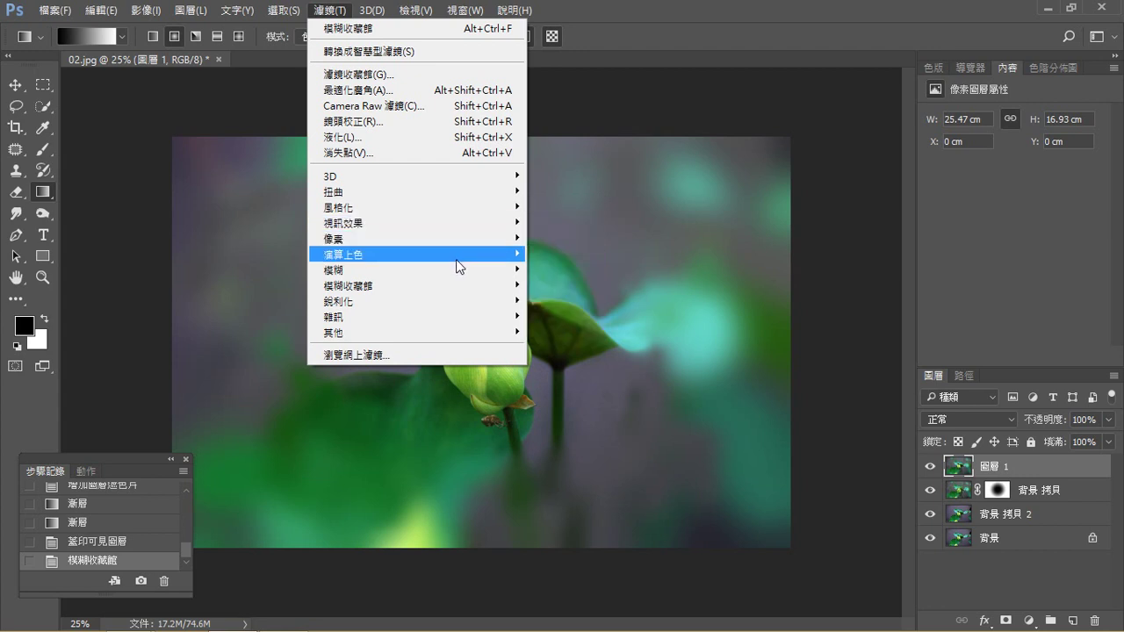
pyautogui.moveTo(456, 257)
pyautogui.click(567, 324)
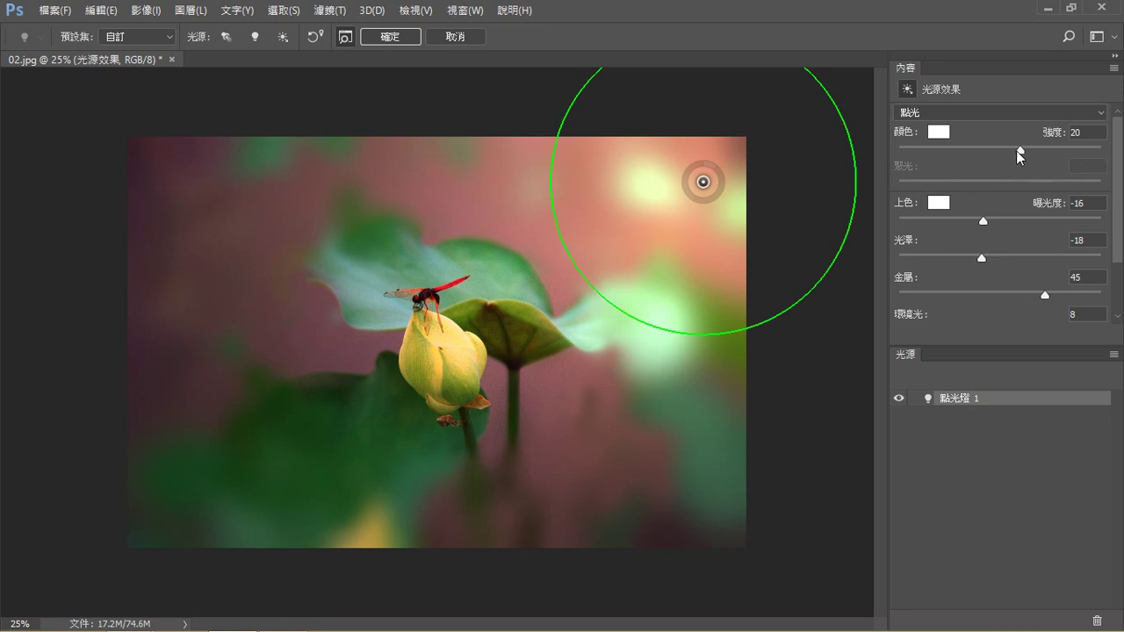
pyautogui.moveTo(1019, 150); pyautogui.dragTo(1018, 150)
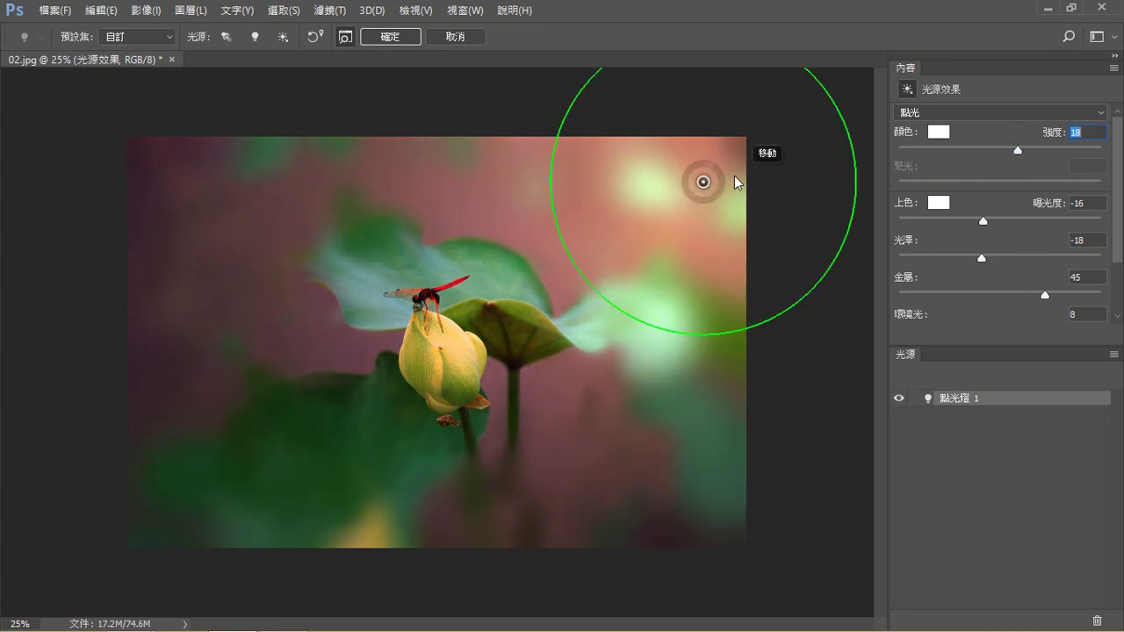
pyautogui.moveTo(705, 181); pyautogui.dragTo(721, 151)
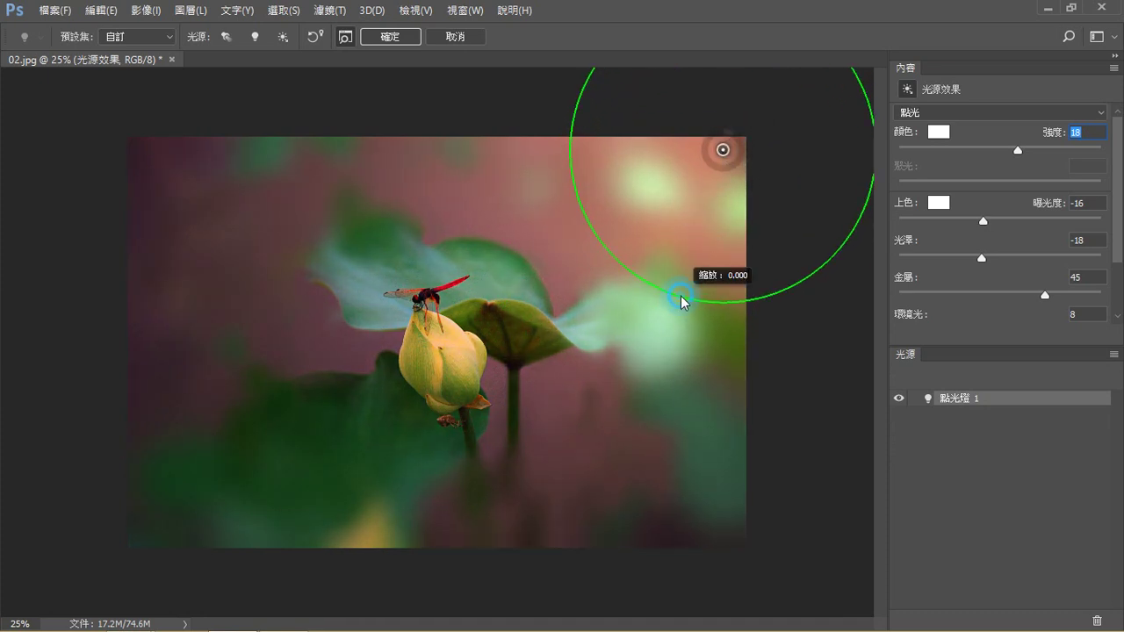
pyautogui.moveTo(735, 307)
pyautogui.mouseDown()
pyautogui.moveTo(723, 247)
pyautogui.moveTo(750, 334)
pyautogui.moveTo(712, 236)
pyautogui.moveTo(741, 323)
pyautogui.moveTo(734, 288)
pyautogui.moveTo(737, 301)
pyautogui.mouseUp()
# Step: Try point light intensities of 44 and 7, settle on 16, and apply the lighting effect
pyautogui.moveTo(1048, 151); pyautogui.dragTo(1047, 151)
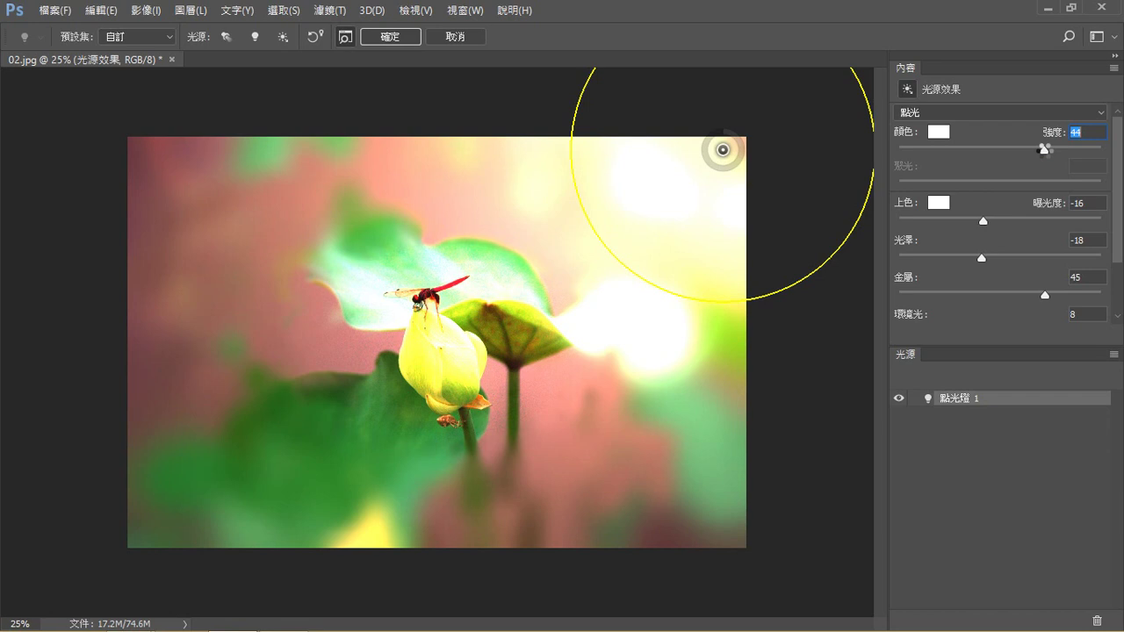
pyautogui.moveTo(1047, 149); pyautogui.dragTo(1006, 158)
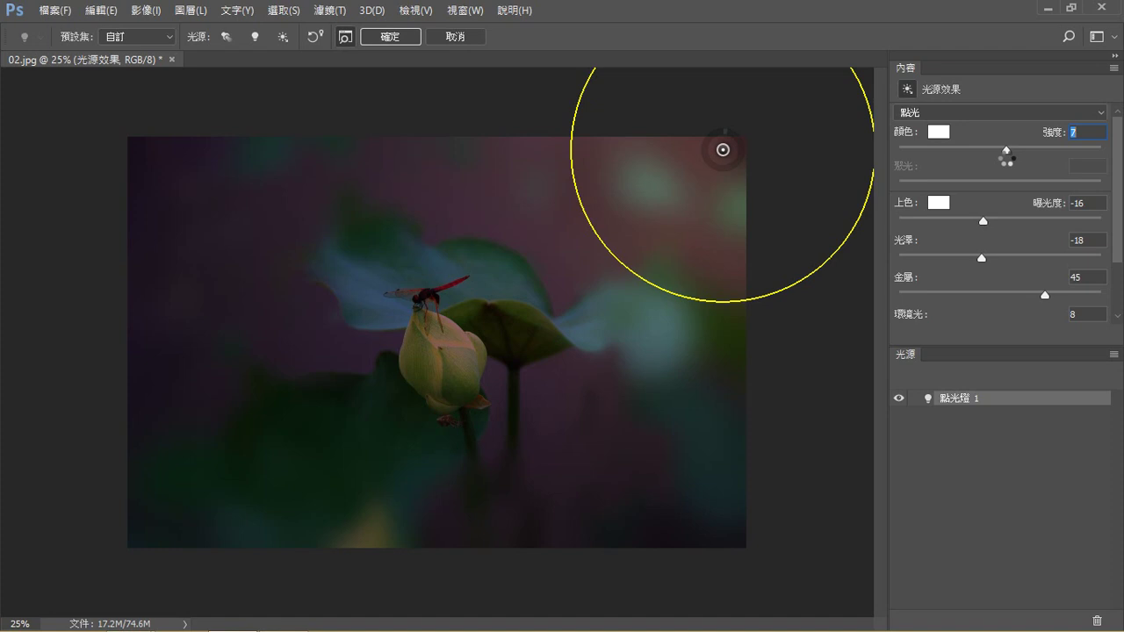
pyautogui.moveTo(1007, 158)
pyautogui.mouseDown()
pyautogui.moveTo(1028, 158)
pyautogui.moveTo(1016, 161)
pyautogui.mouseUp()
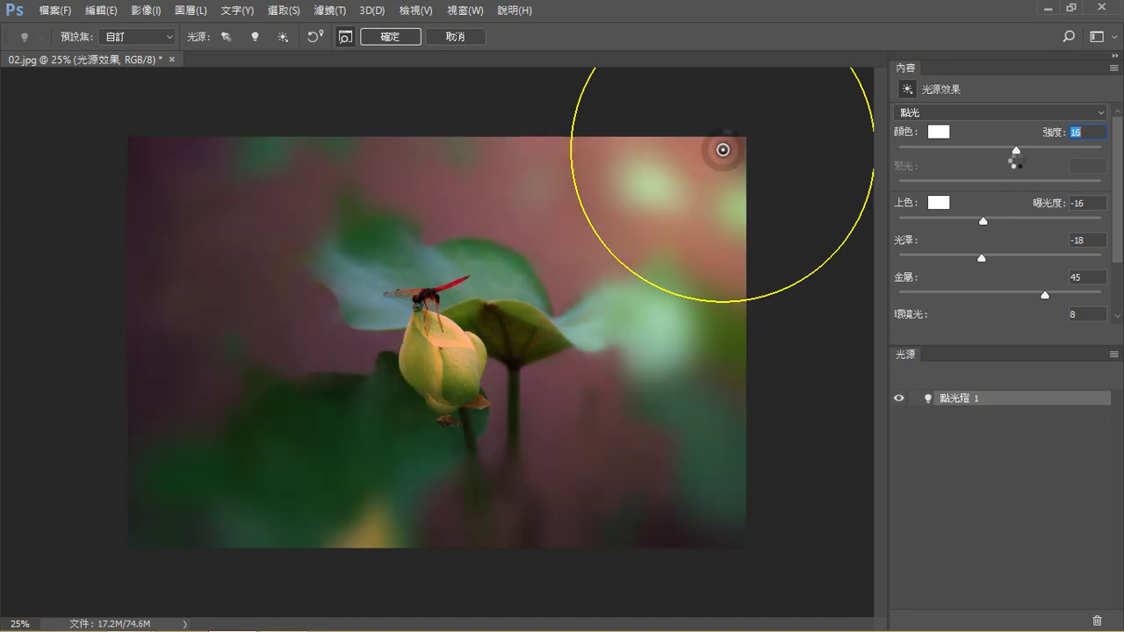
pyautogui.click(402, 40)
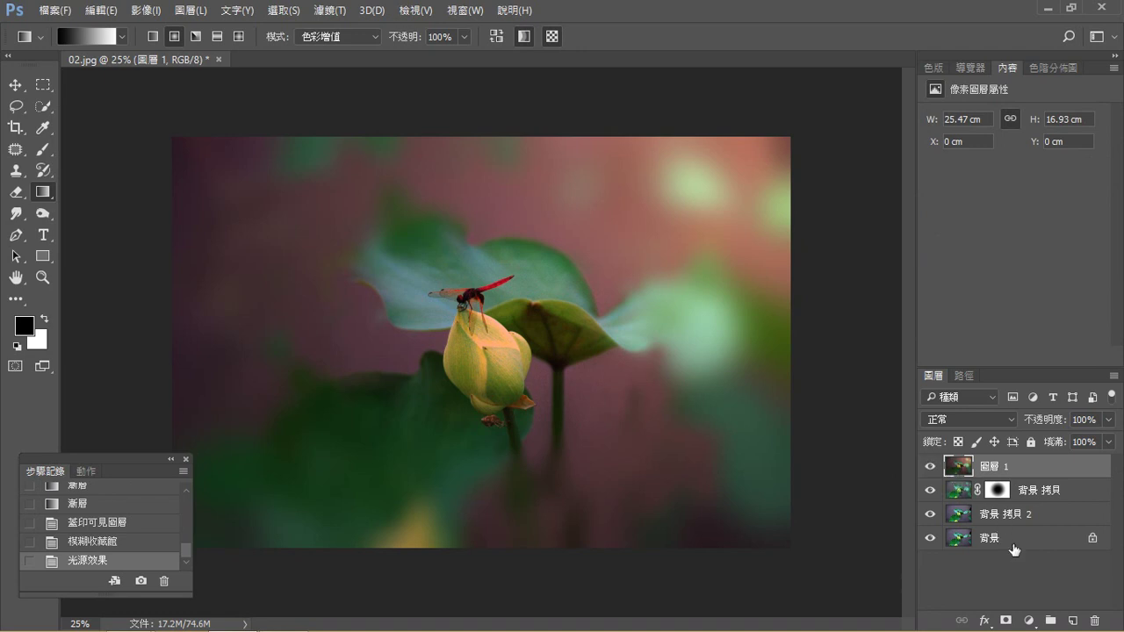
# Step: Add a layer mask to 圖層 1 and paint it black over the lotus bud with the 180 px Brush to hide the lighting there
pyautogui.click(1006, 621)
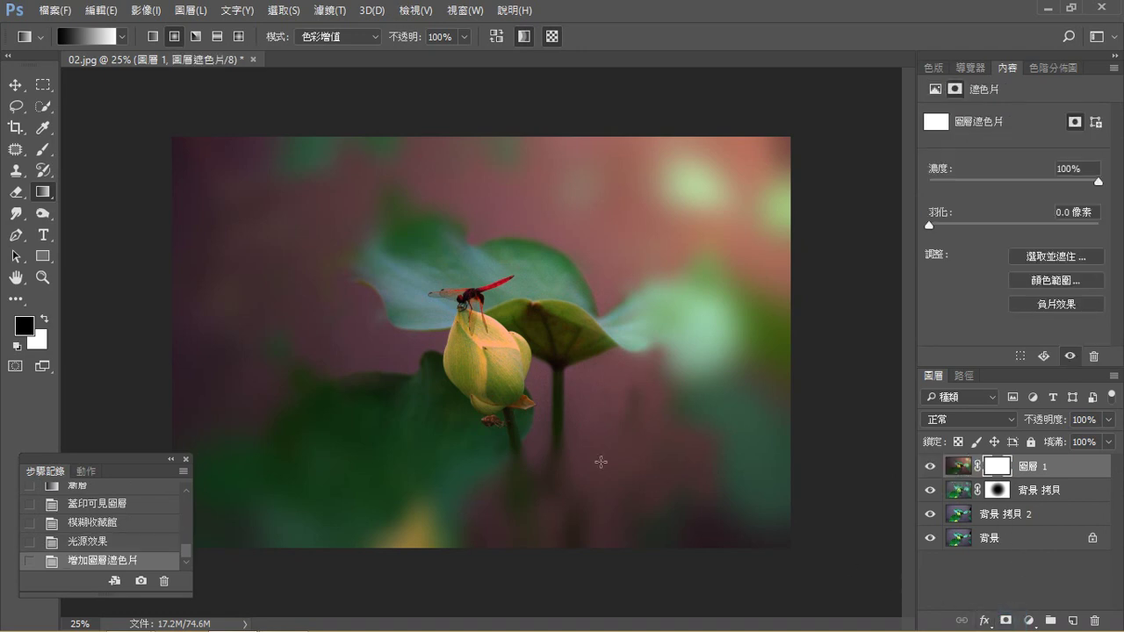
pyautogui.click(44, 150)
pyautogui.click(459, 356)
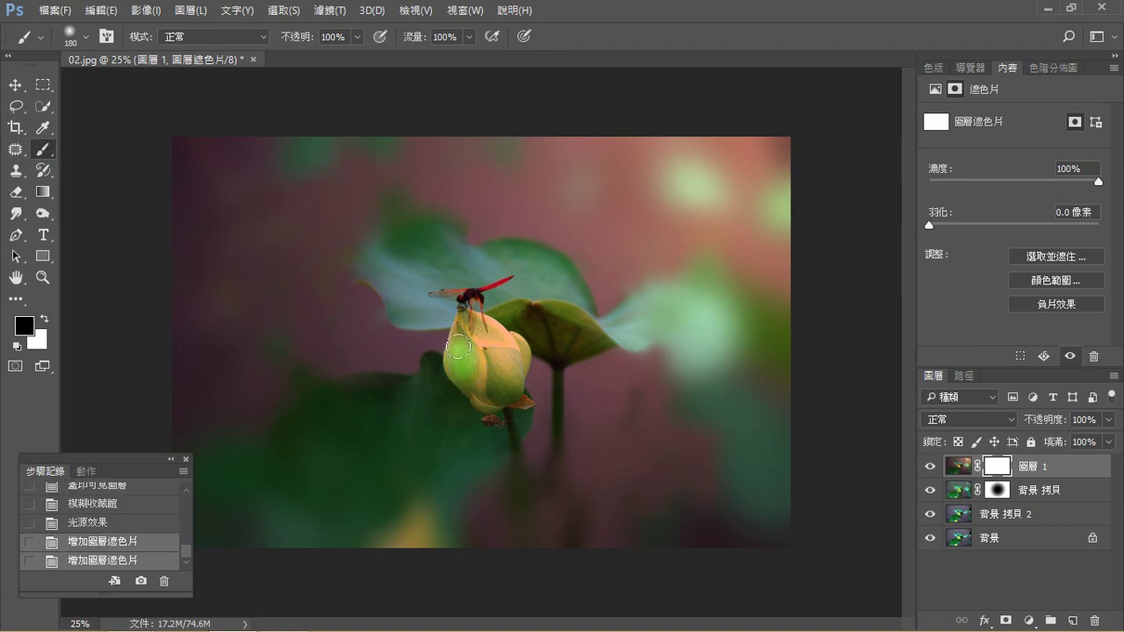
pyautogui.moveTo(459, 333)
pyautogui.mouseDown()
pyautogui.moveTo(456, 360)
pyautogui.moveTo(476, 386)
pyautogui.mouseUp()
pyautogui.click(472, 351)
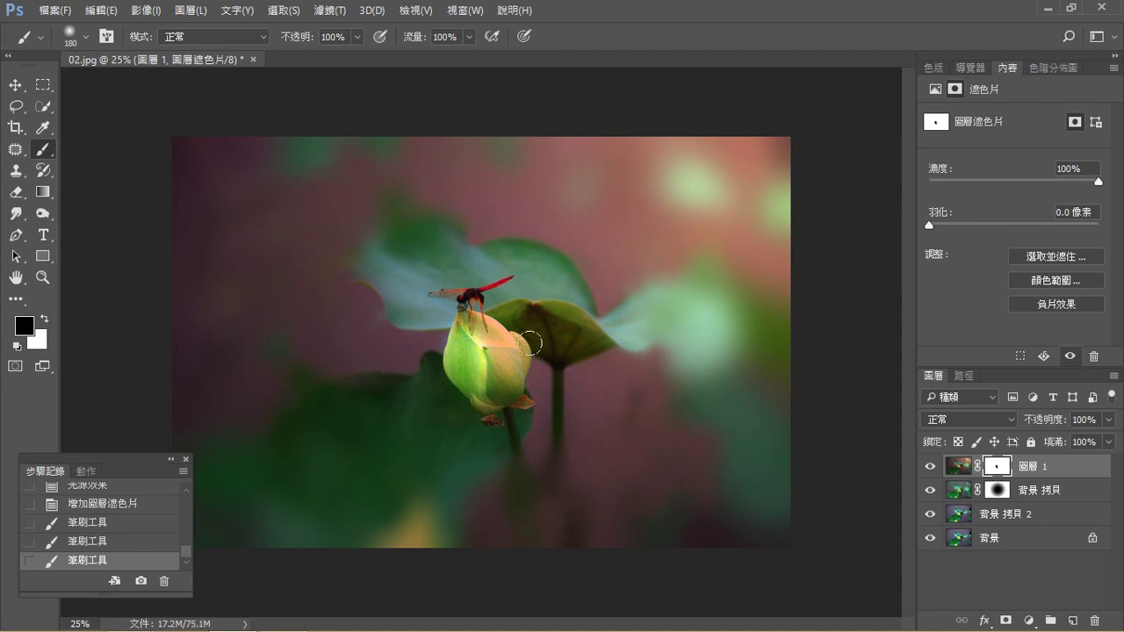
pyautogui.moveTo(490, 320)
pyautogui.mouseDown()
pyautogui.moveTo(440, 294)
pyautogui.moveTo(501, 292)
pyautogui.moveTo(486, 313)
pyautogui.moveTo(509, 344)
pyautogui.moveTo(473, 325)
pyautogui.moveTo(490, 358)
pyautogui.moveTo(483, 376)
pyautogui.moveTo(468, 364)
pyautogui.moveTo(466, 388)
pyautogui.moveTo(489, 381)
pyautogui.moveTo(484, 359)
pyautogui.moveTo(435, 308)
pyautogui.moveTo(510, 273)
pyautogui.mouseUp()
# Step: Switch the brush colour to white and paint the mask along the bud's right side to bring back the warm lighting
pyautogui.click(43, 320)
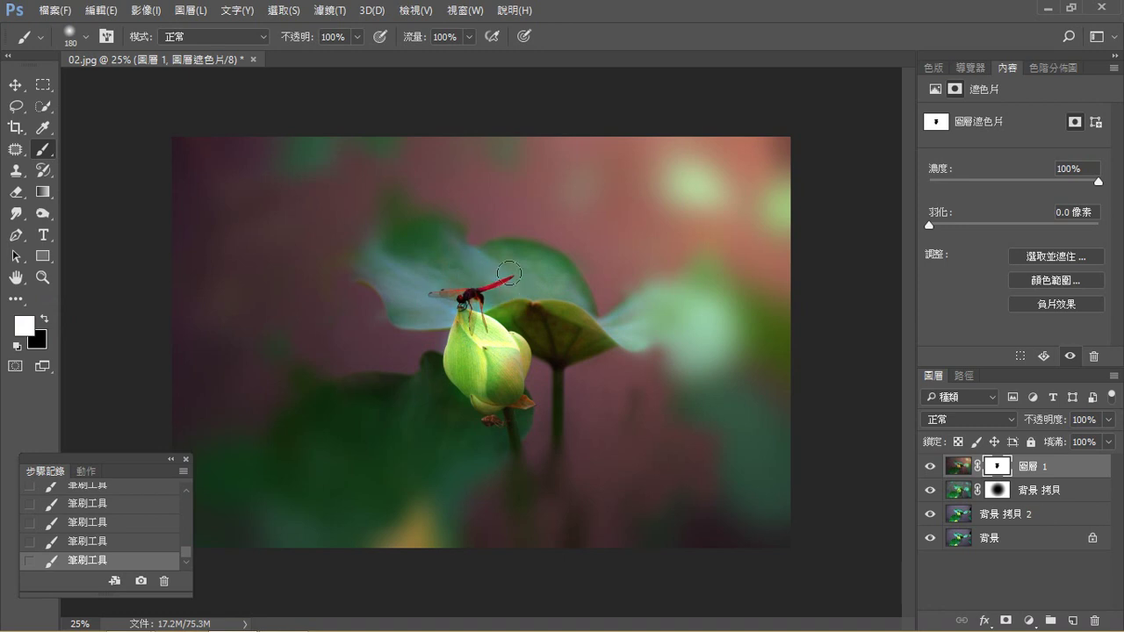
pyautogui.moveTo(542, 355)
pyautogui.mouseDown()
pyautogui.moveTo(507, 336)
pyautogui.moveTo(504, 395)
pyautogui.moveTo(520, 410)
pyautogui.moveTo(532, 354)
pyautogui.moveTo(502, 400)
pyautogui.mouseUp()
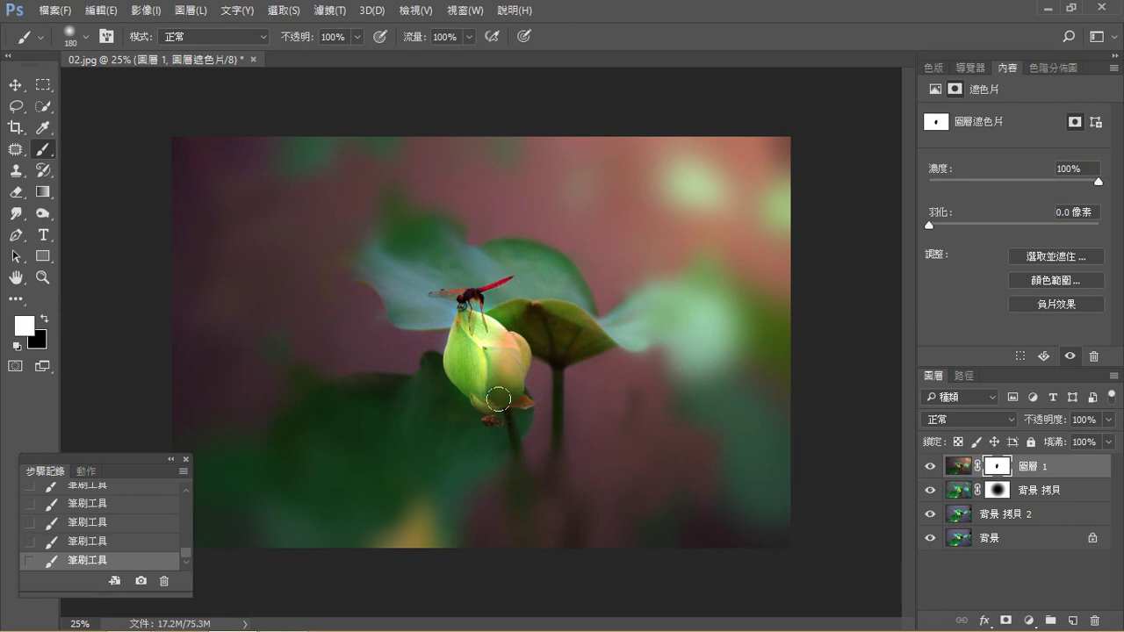